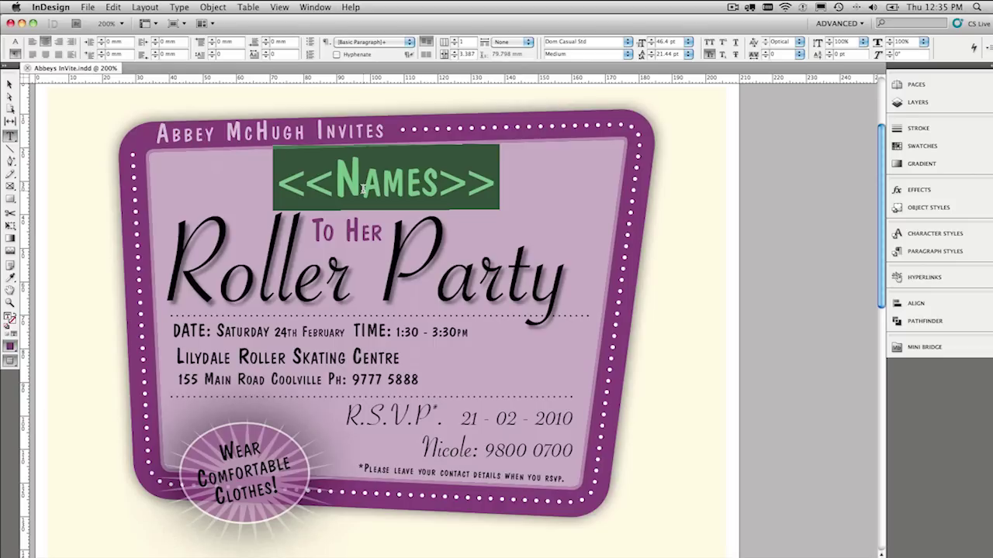
Step: Resize the selected <<Names>> text smaller and larger by the keyboard increment, ending at 38.4 pt
key(super)
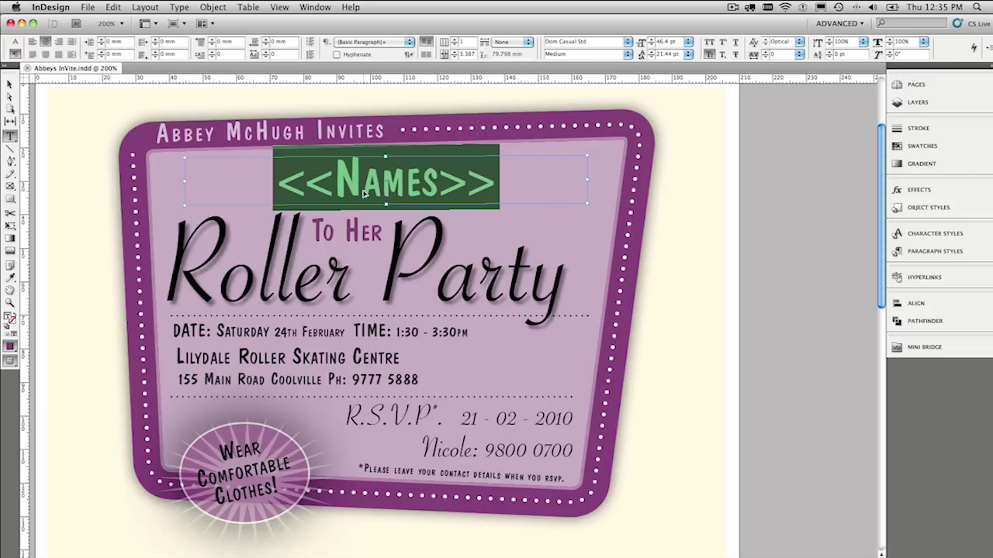
key(super+shift+comma)
key(super+shift+comma)
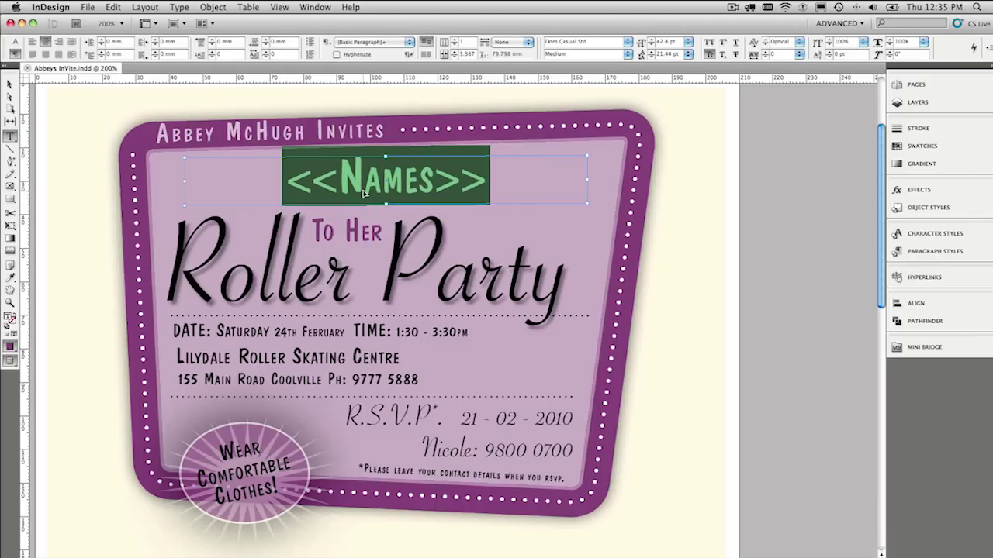
key(super+shift+period)
key(super+shift+period)
key(super+shift+comma)
key(super+shift+comma)
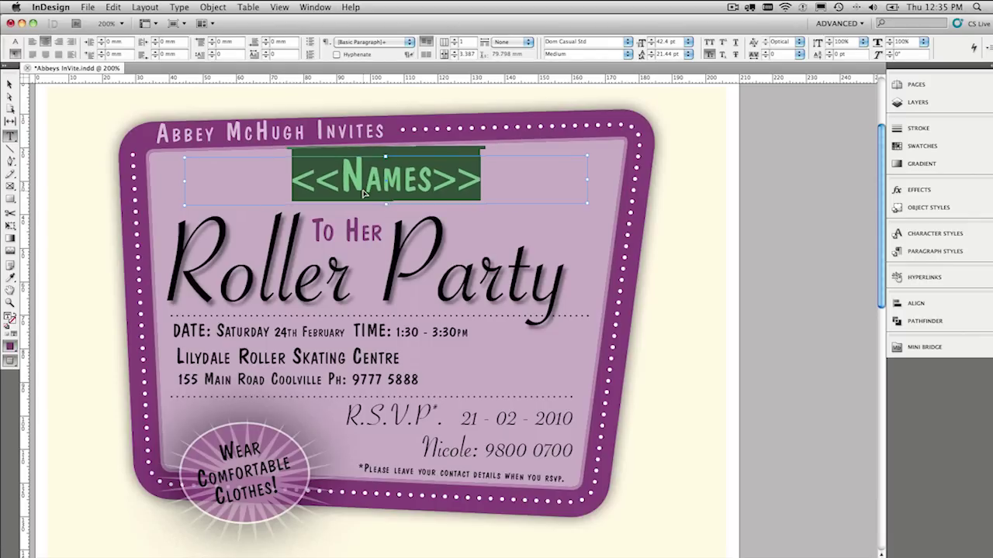
key(super+shift+comma)
key(super+shift+comma)
key(super+shift+comma)
key(super+shift+comma)
key(super+shift+period)
key(super+shift+period)
key(super+shift+period)
key(super+shift+period)
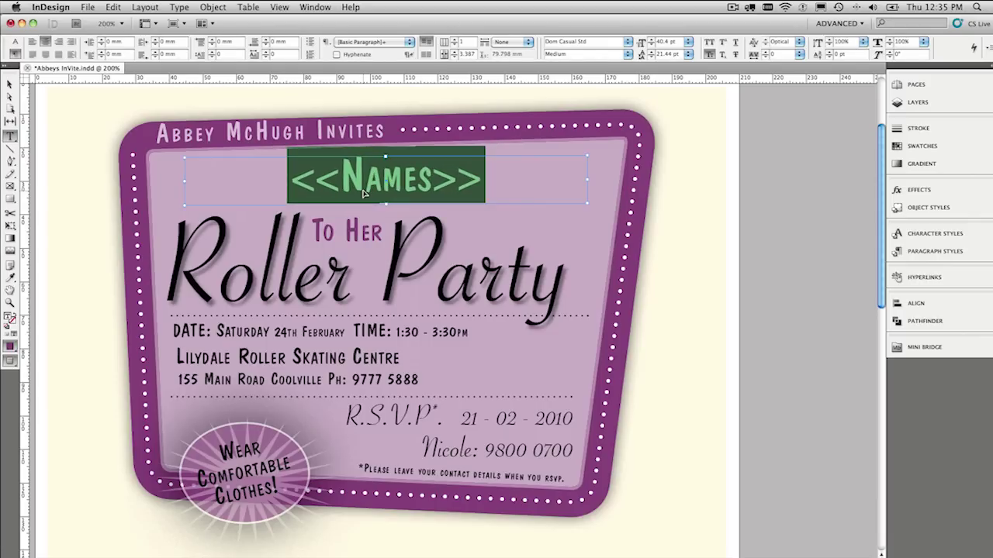
key(super+shift+comma)
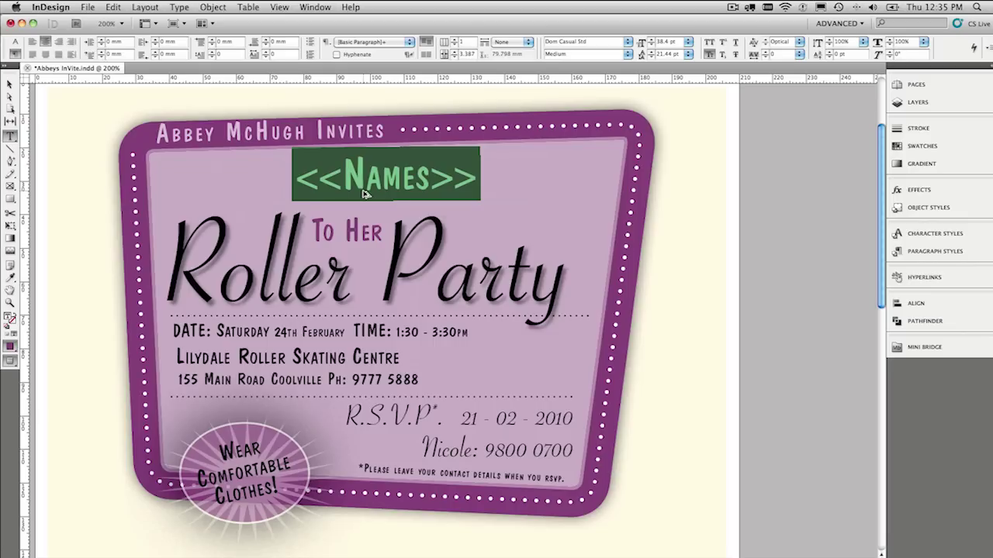
key(super+shift+comma)
key(super+shift+comma)
key(super+shift+comma)
key(super+shift+comma)
key(super+shift+comma)
key(super+shift+period)
key(super+shift+period)
key(super+shift+period)
key(super+shift+period)
key(super+shift+period)
key(super)
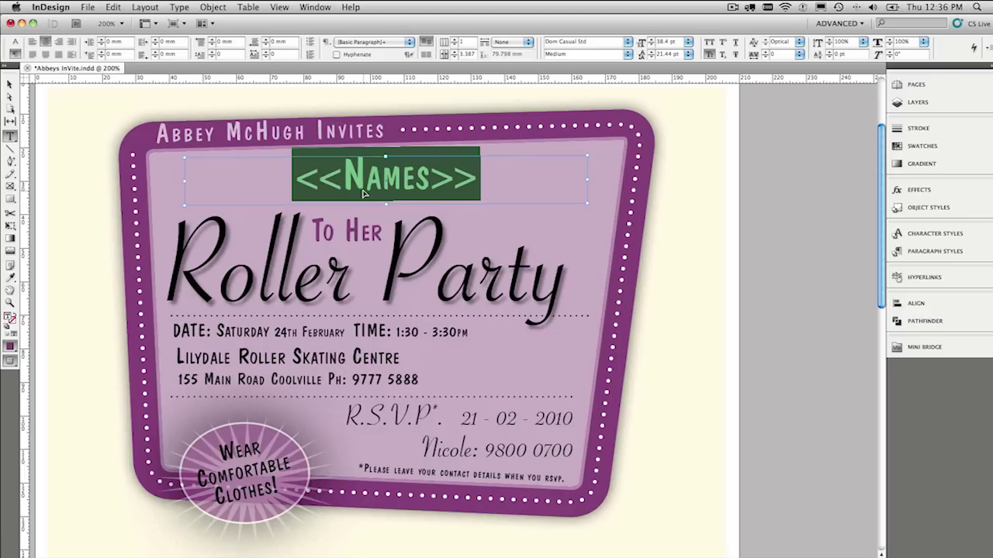
Step: Enlarge the <<Names>> text to 48.4 pt by the keyboard increment
key(super+shift+period)
key(super+shift+period)
key(super+shift+period)
key(super+shift+period)
key(super+shift+period)
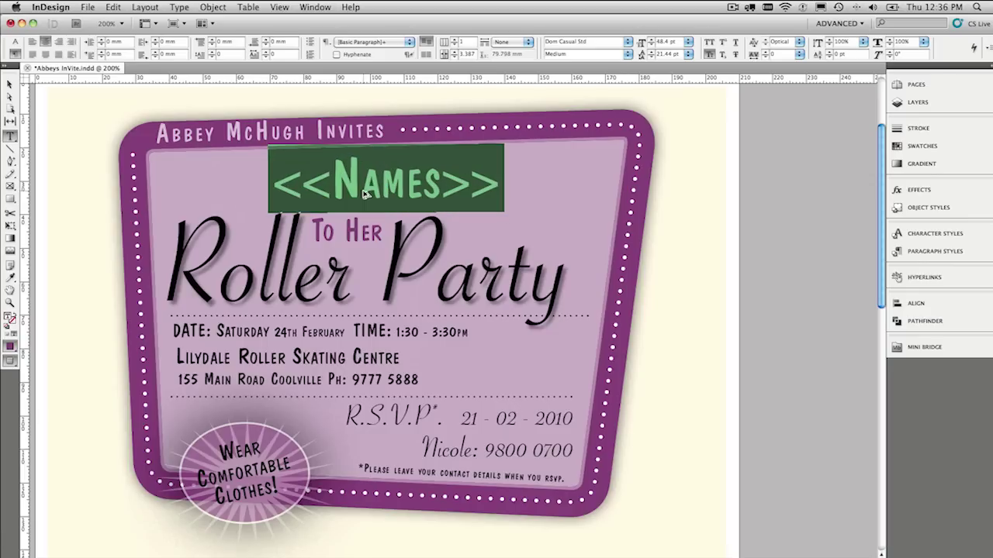
Step: Reduce the <<Names>> text to 28.4 pt by the keyboard increment
key(super+shift+comma)
key(super+shift+comma)
key(super+shift+comma)
key(super+shift+comma)
key(super+shift+comma)
key(super+shift+comma)
key(super+shift+comma)
key(super+shift+comma)
key(super+shift+comma)
key(super+shift+comma)
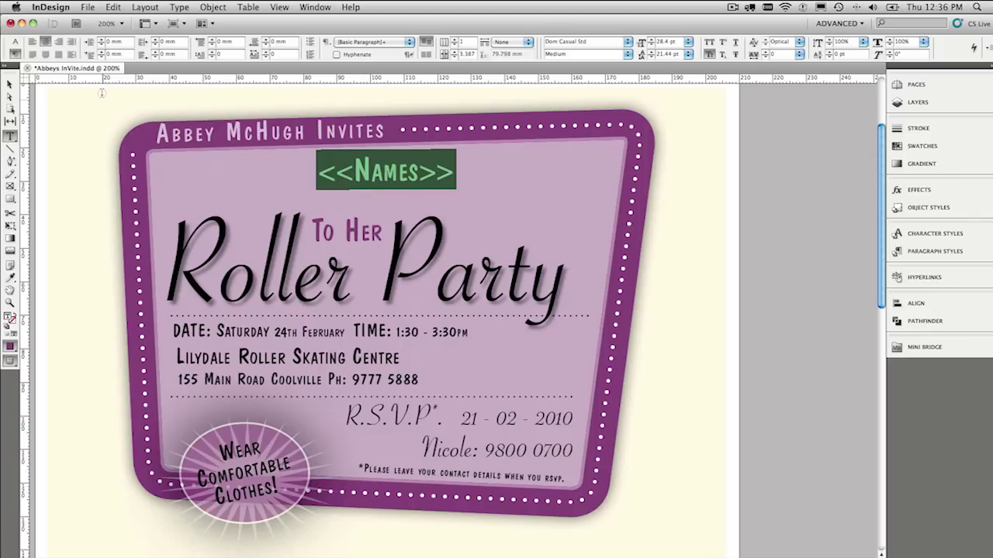
Step: Show the character formatting controls and resize the <<Names>> text down and back up to 28.4 pt
click(14, 41)
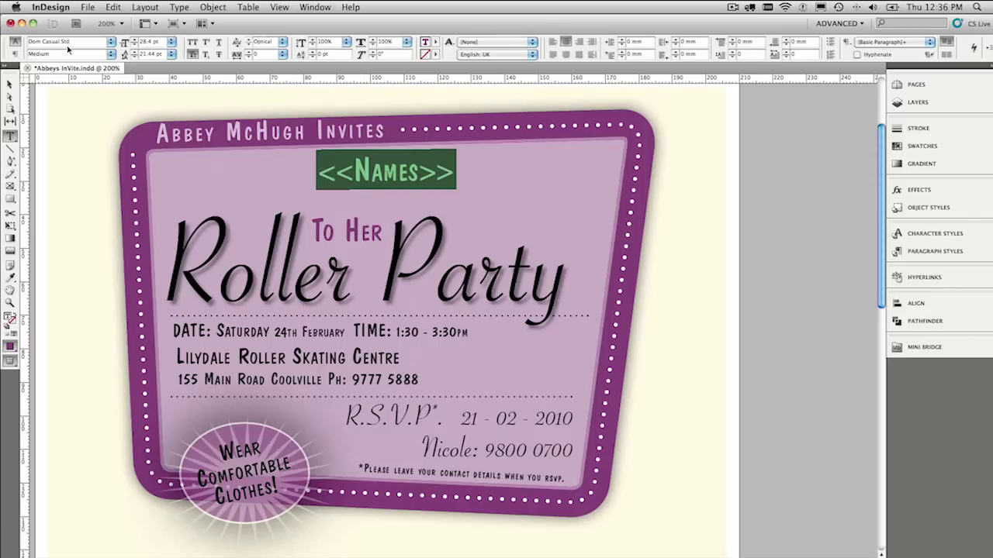
key(super+shift+comma)
key(super+shift+comma)
key(super+shift+comma)
key(super+shift+comma)
key(super+shift+comma)
key(super+shift+period)
key(super+shift+period)
key(super+shift+period)
key(super+shift+period)
key(super+shift+period)
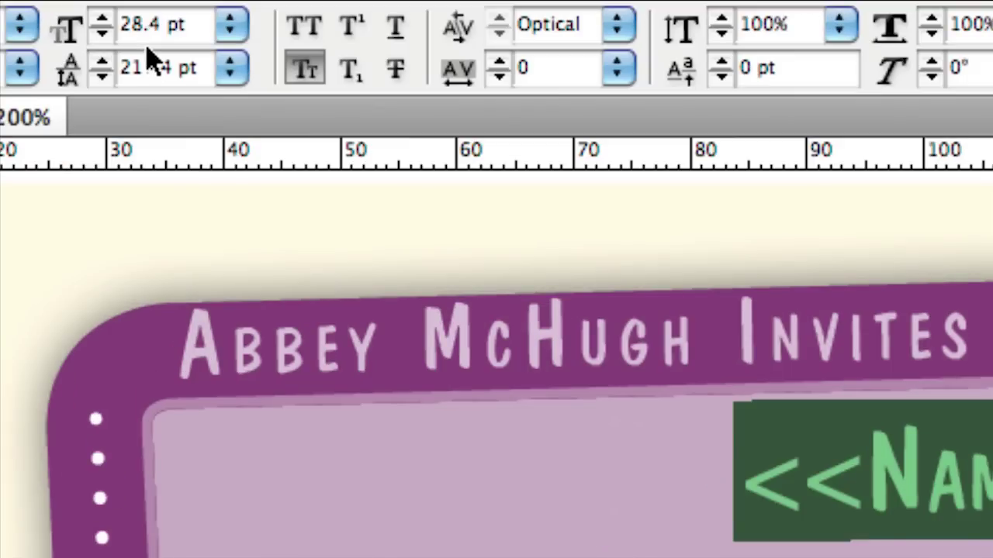
Step: Reduce the <<Names>> text to 22.4 pt in increments
key(super+shift+comma)
key(super+shift+comma)
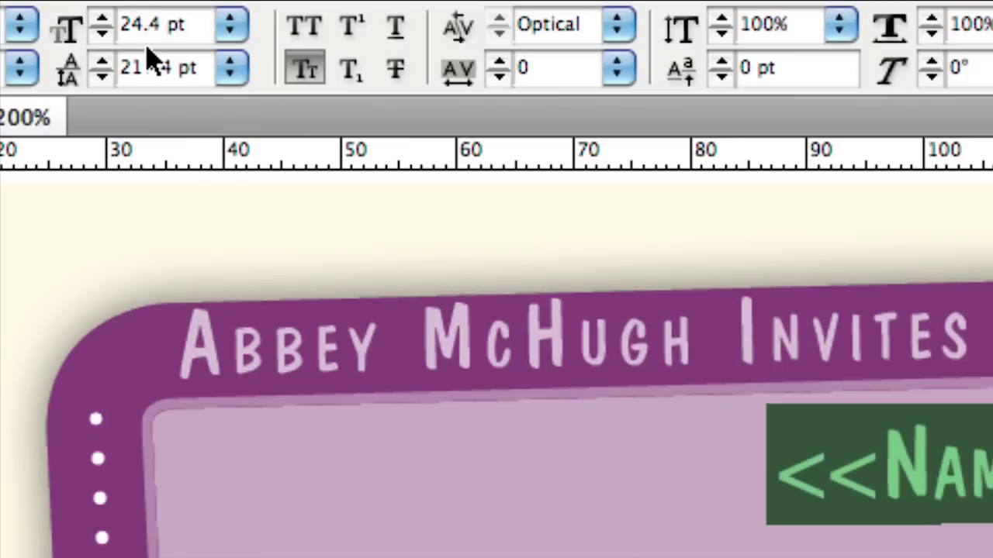
key(super+shift+comma)
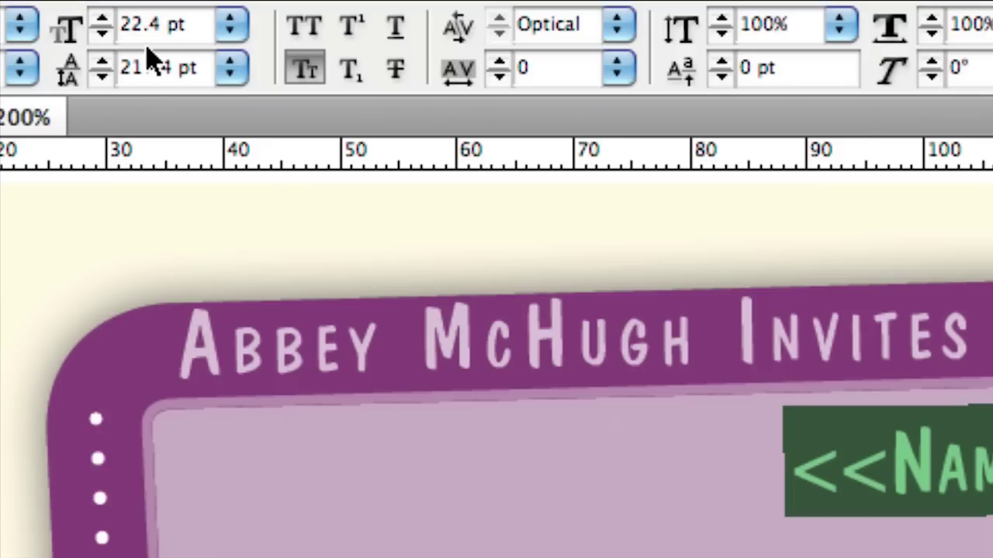
Step: Increase the <<Names>> text size to 30.4 pt in increments, keeping the placeholder text
key(super+shift+period)
key(super+shift+period)
key(super+shift+period)
key(super+shift+period)
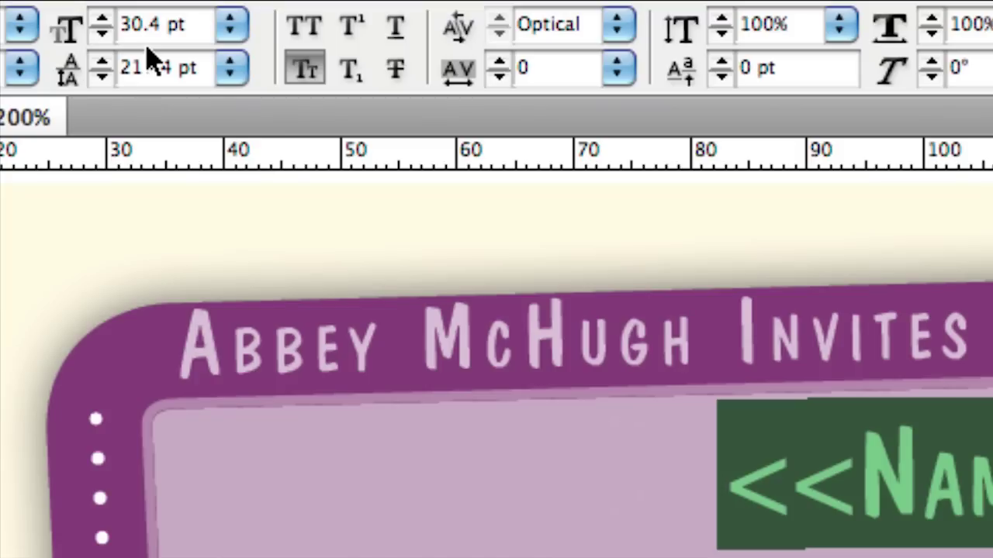
key(Return)
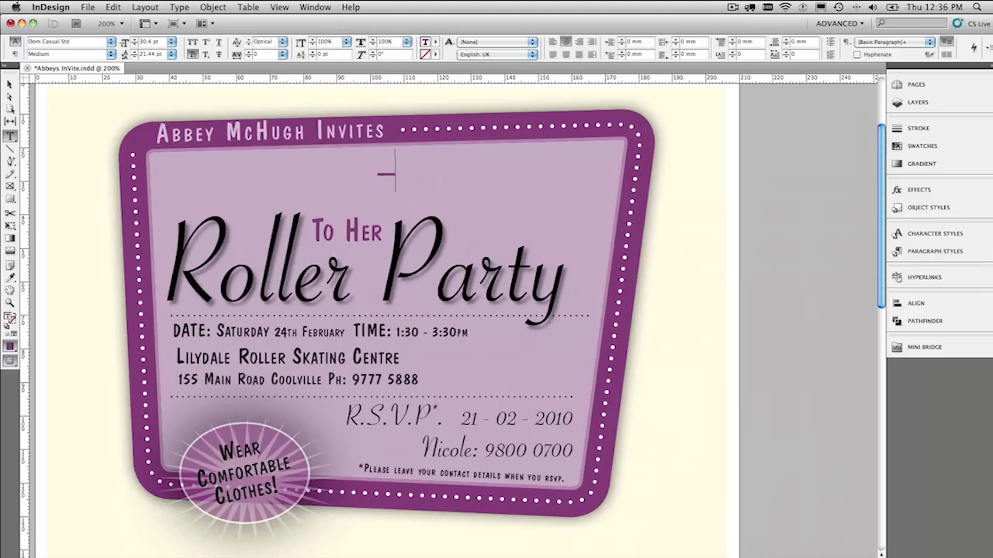
key(super+z)
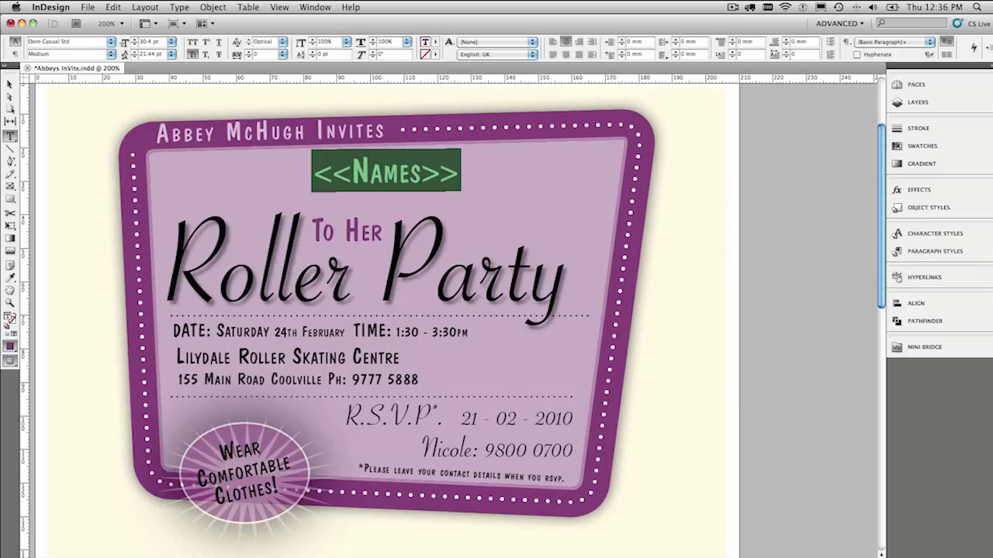
Step: Set the keyboard increments in the preferences to 1 pt size/leading, 1 pt baseline shift and 1/1000 em kerning/tracking
key(super+k)
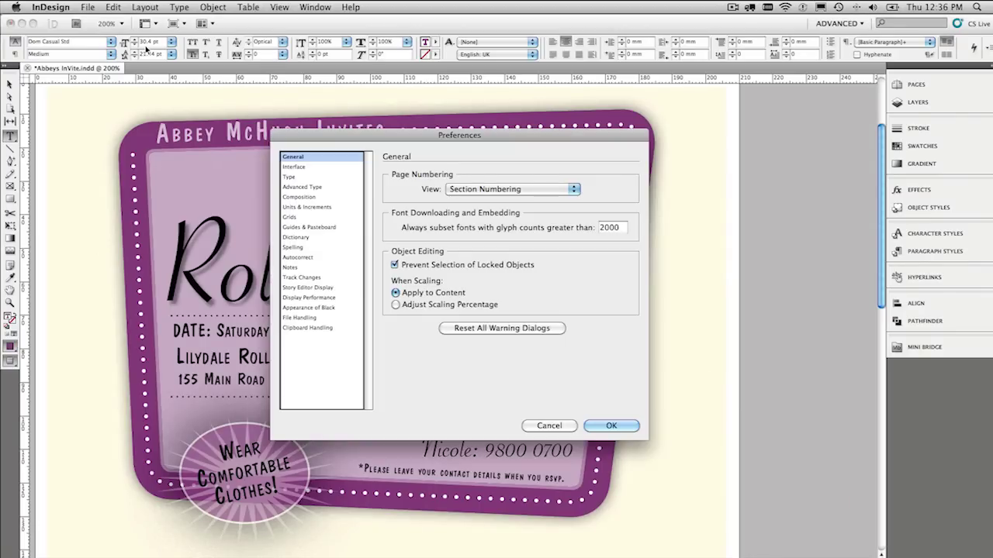
click(313, 179)
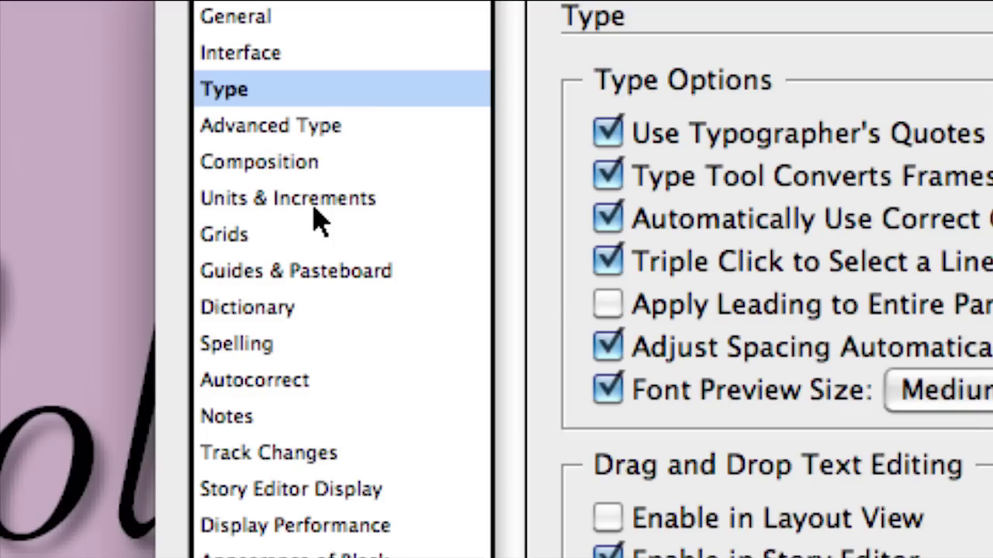
click(320, 217)
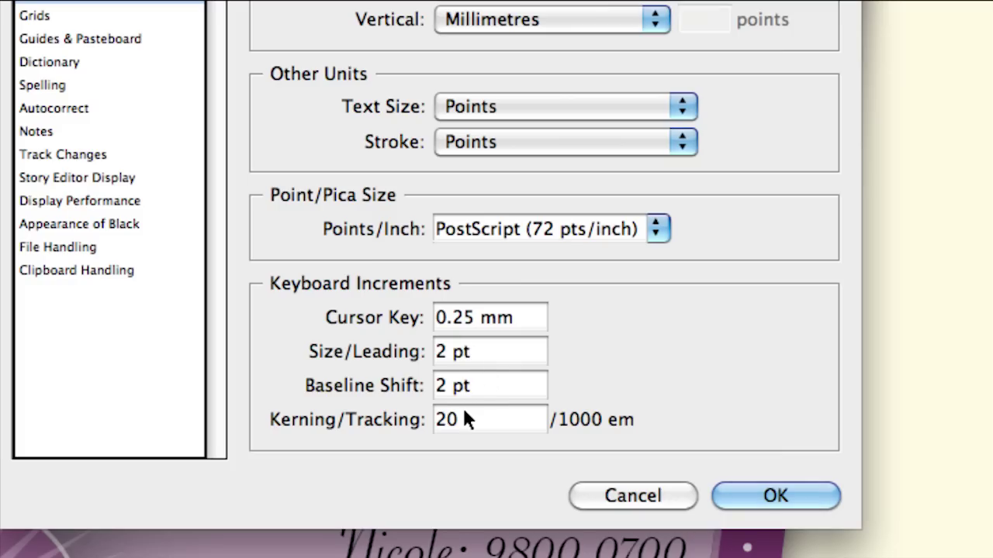
triple_click(445, 352)
text(1)
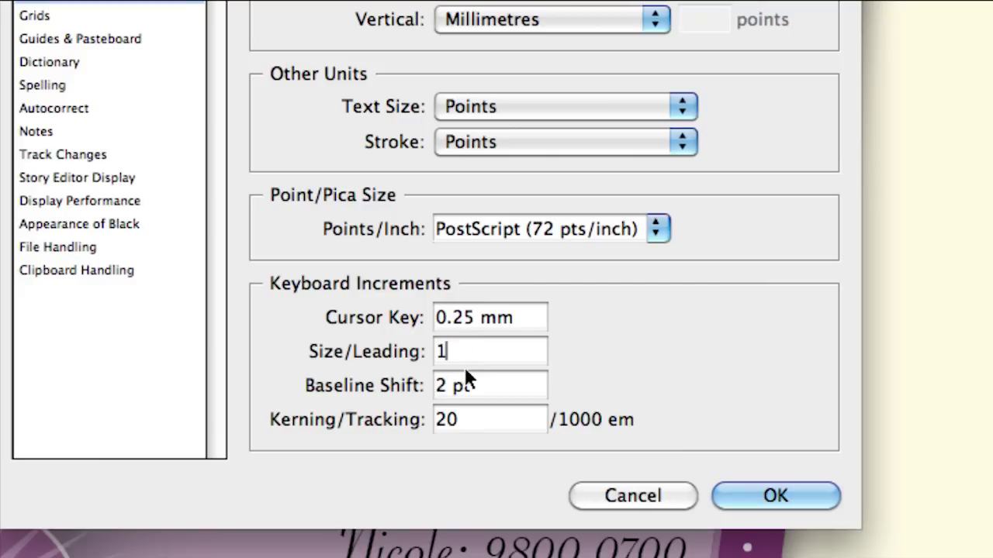
key(Tab)
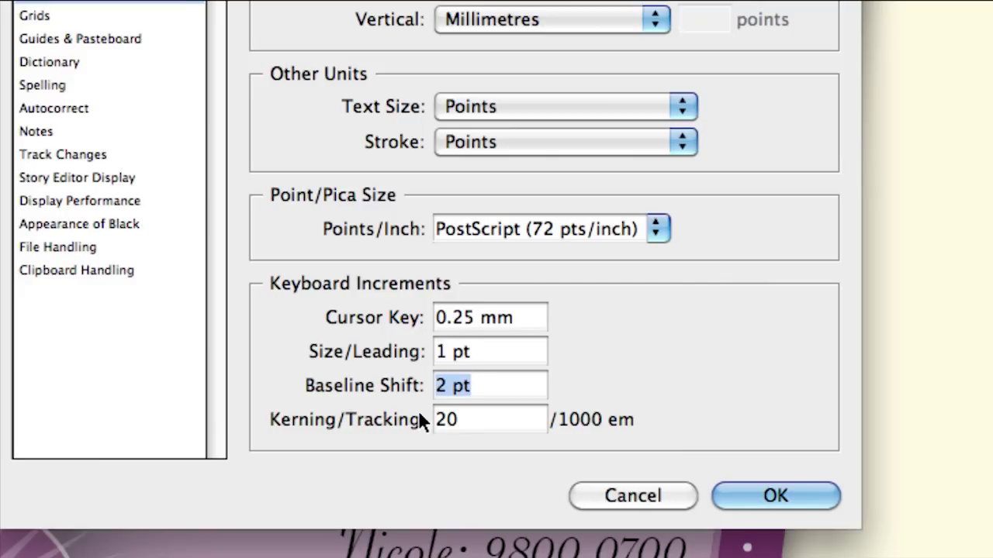
text(1)
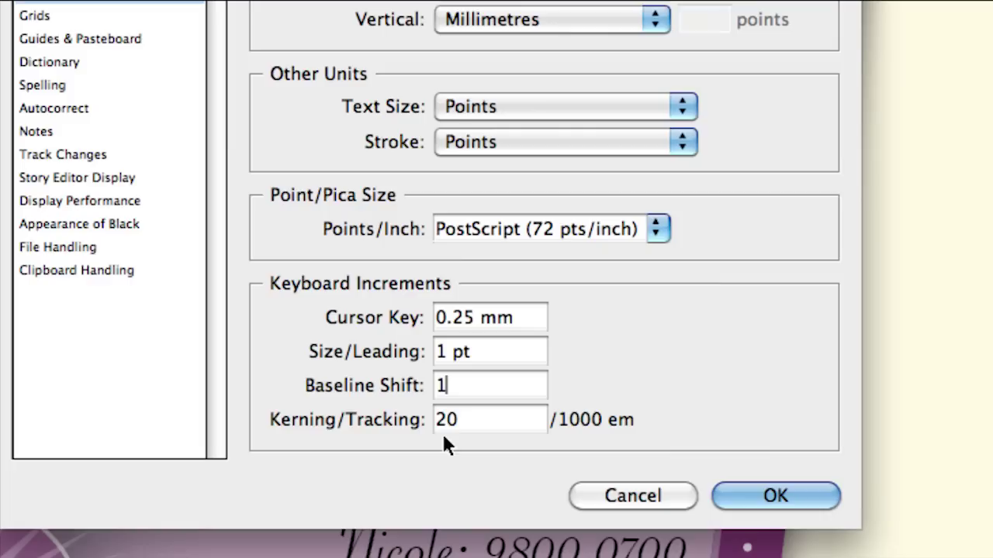
key(Tab)
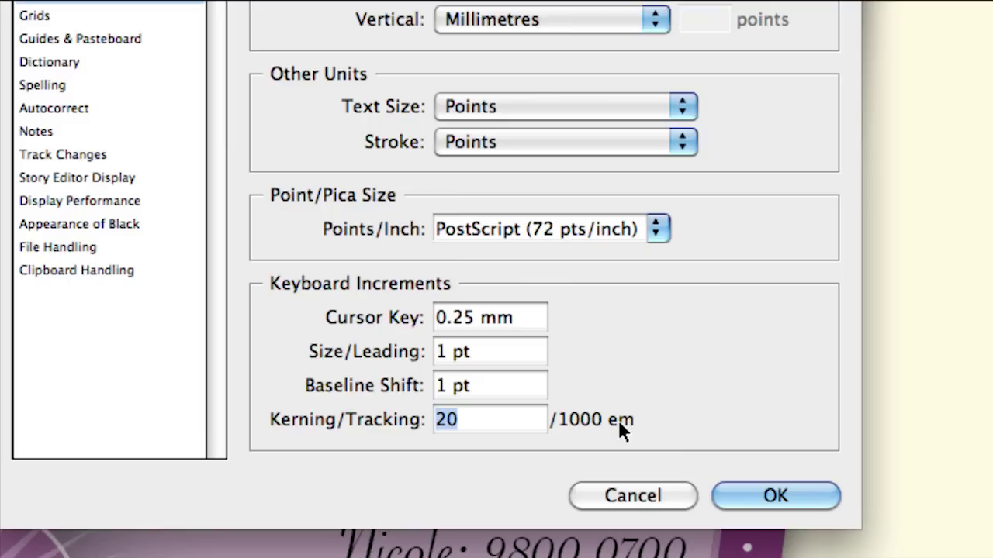
text(1)
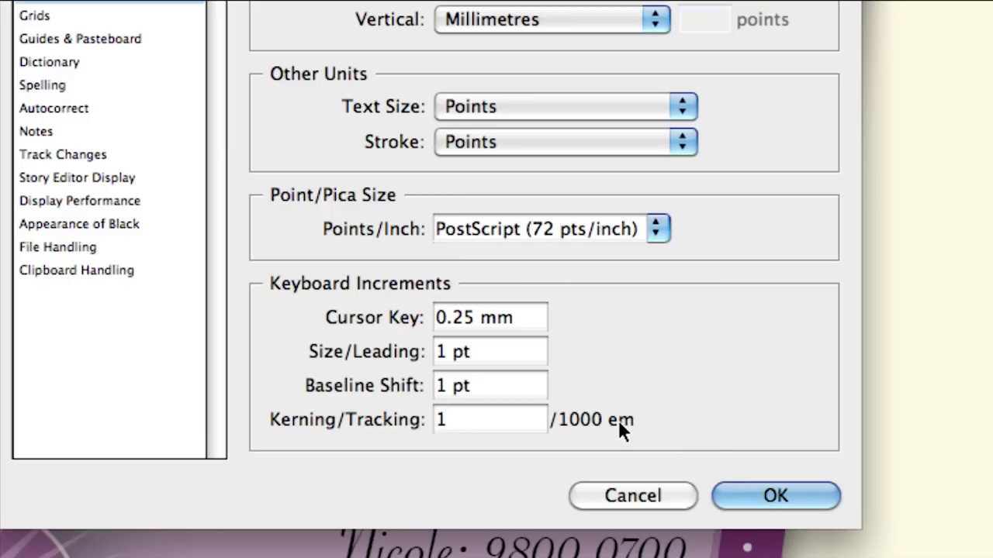
click(744, 496)
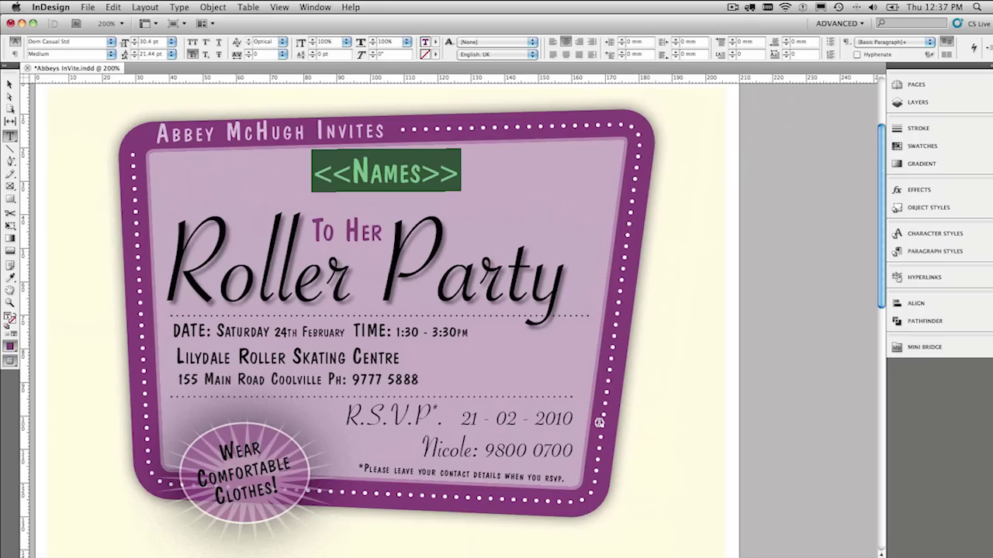
Step: Select the whole "Roller Party" heading and adjust its tracking in keyboard increments to 9
click(214, 283)
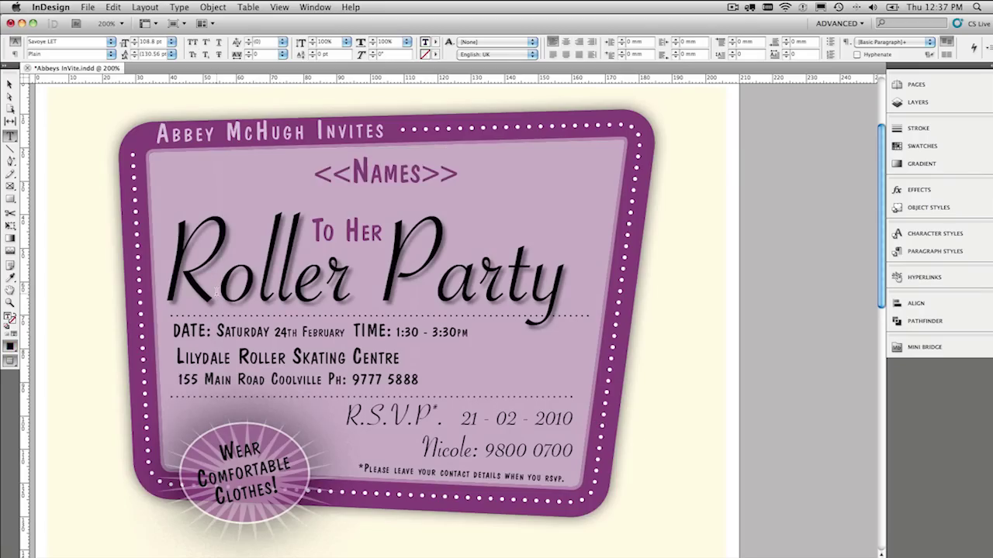
drag(172, 287, 567, 259)
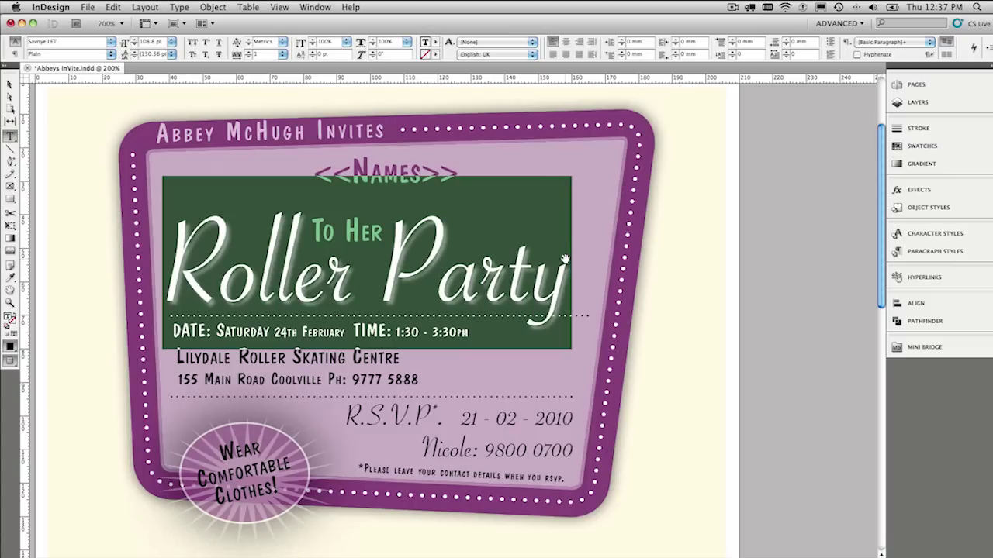
key(alt+Right)
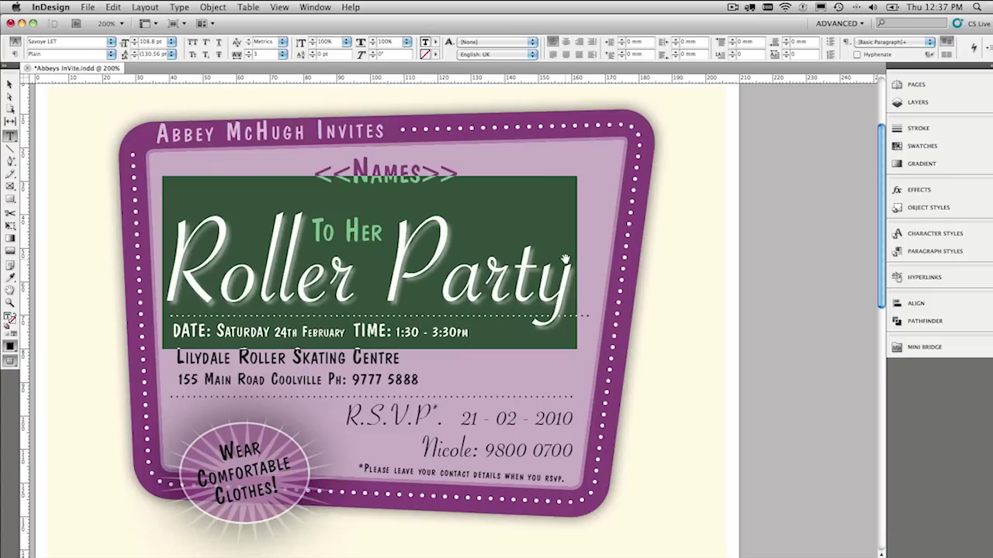
key(alt+Right)
key(alt+Left)
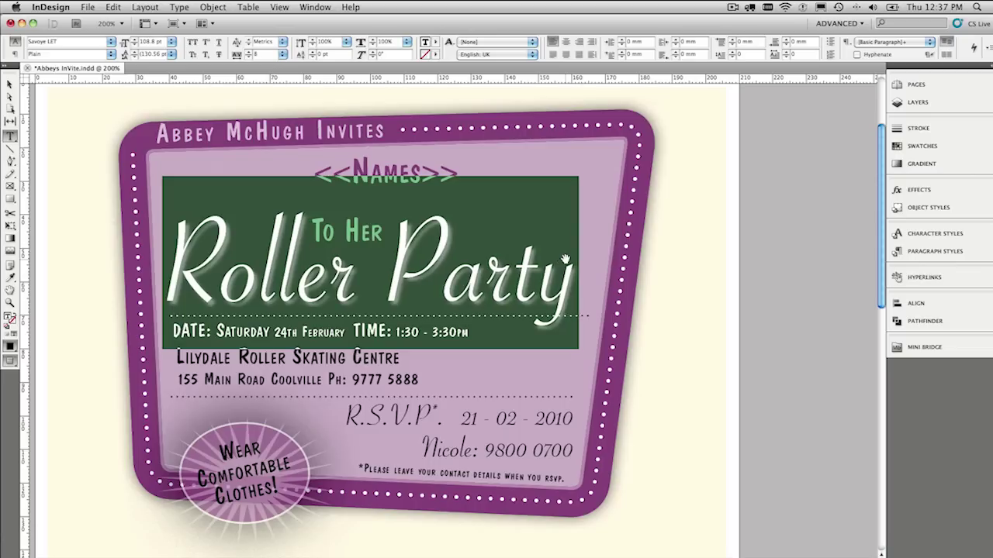
key(alt+Left)
key(alt+Left)
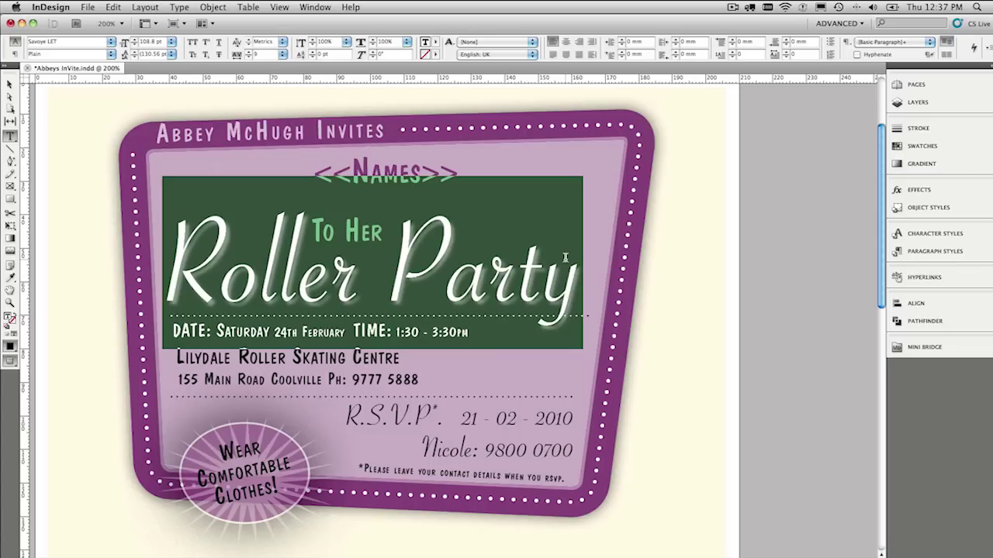
Step: Tighten the kerning between the "P" and "a" of "Party" to -15 in keyboard increments
click(471, 368)
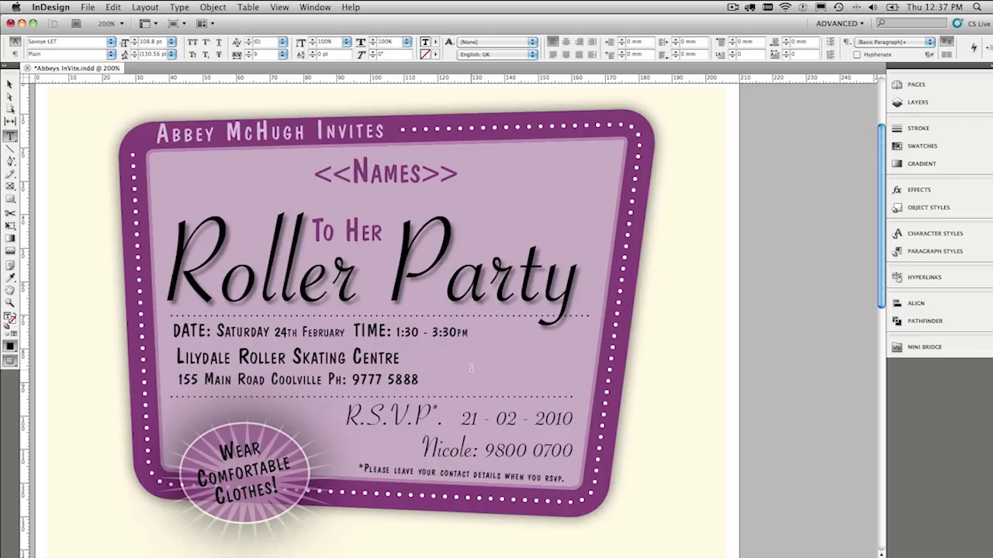
key(alt+Left)
key(alt+Left)
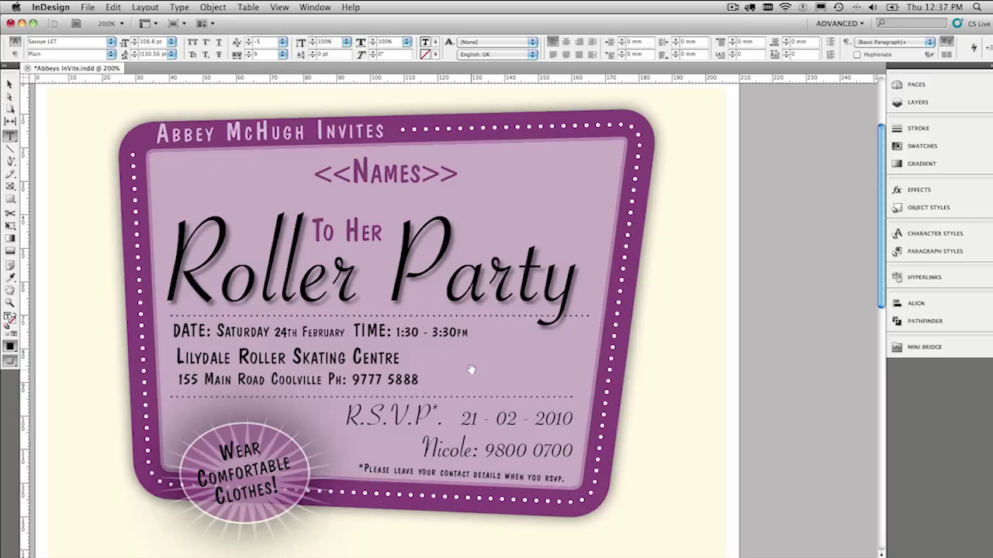
key(alt+Left)
key(alt+Left)
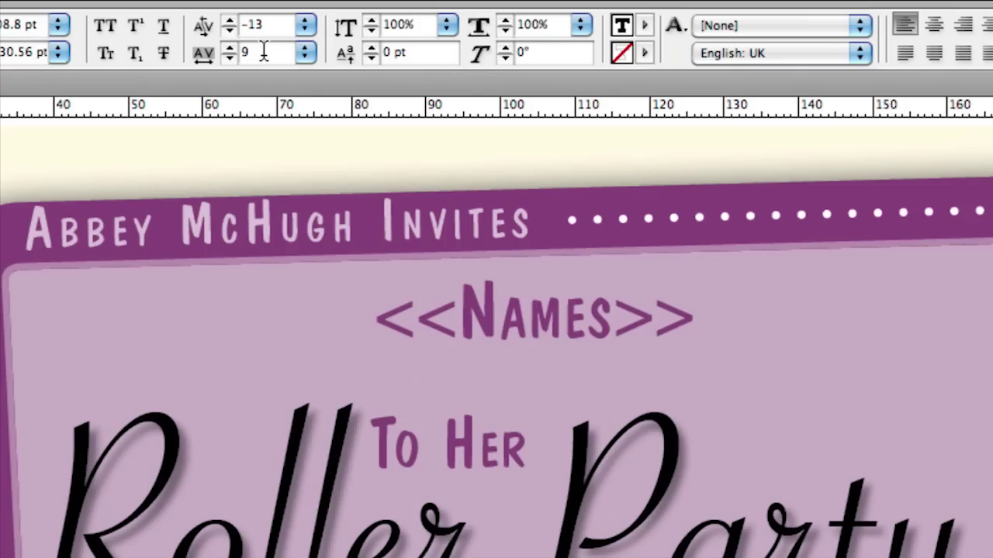
key(alt+Left)
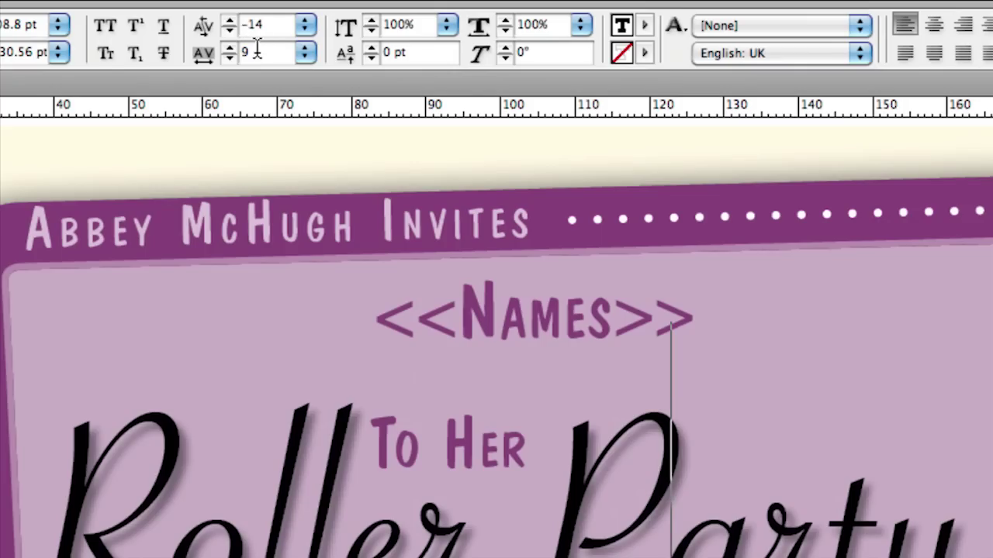
key(alt+Left)
key(alt+Left)
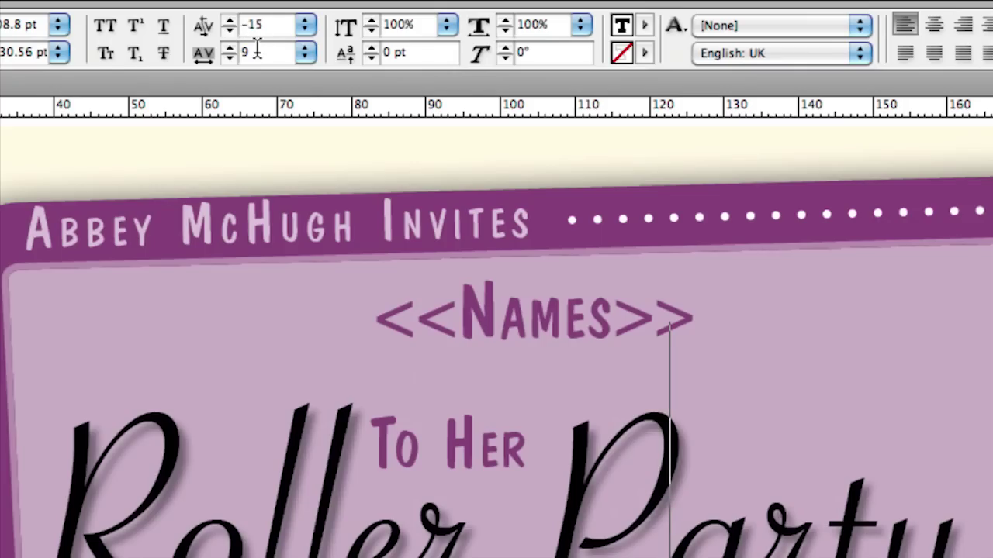
key(alt+Right)
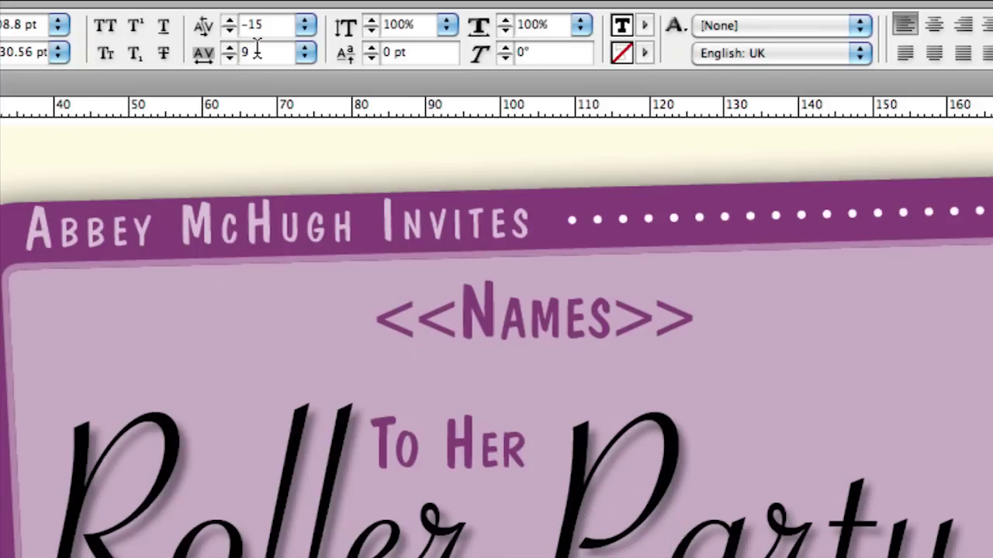
Step: Tighten the kerning between the "P" and "a" of "Party" further to -34 in keyboard increments
key(alt+Left)
key(alt+Left)
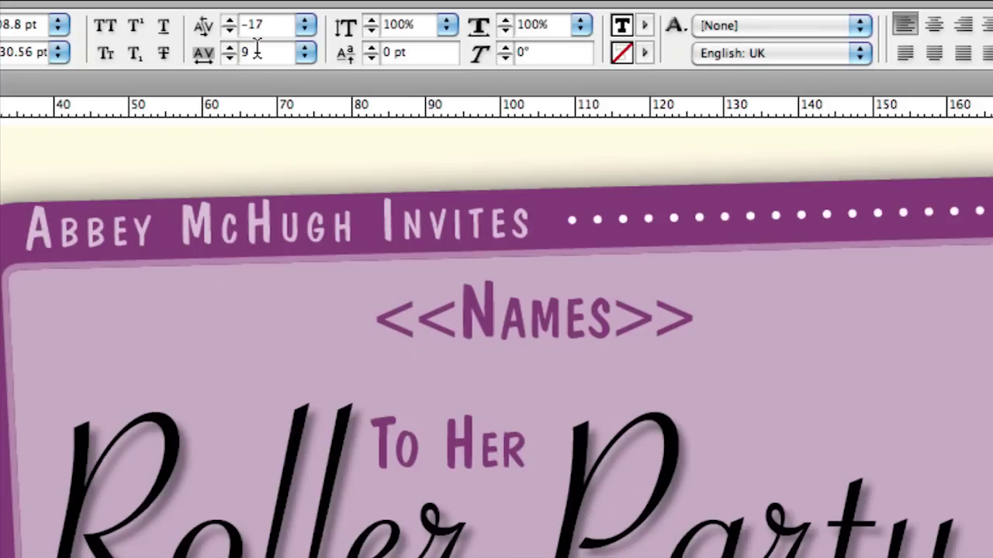
key(alt+Left)
key(alt+Left)
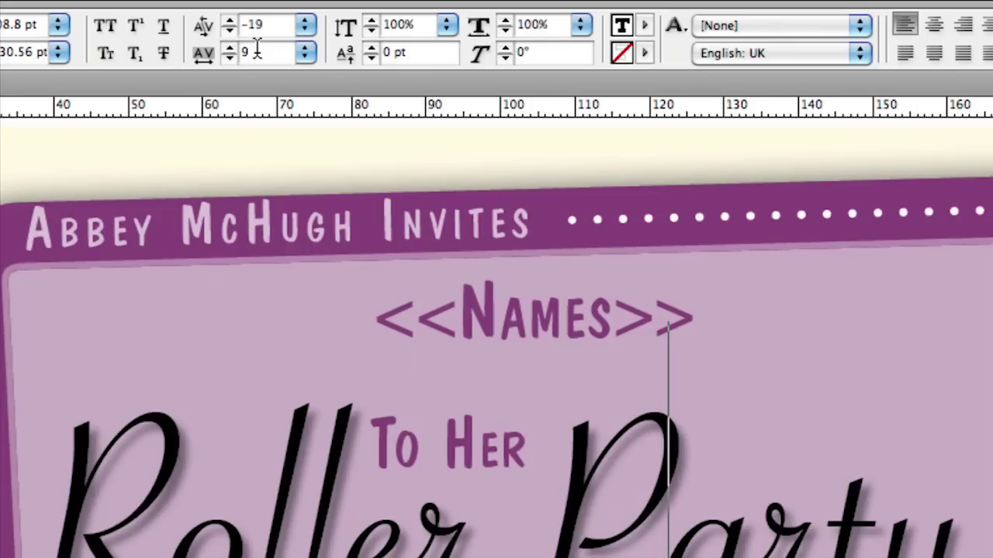
key(alt+Left)
key(alt+Left)
key(alt+Left)
key(alt+Left)
key(alt+Left)
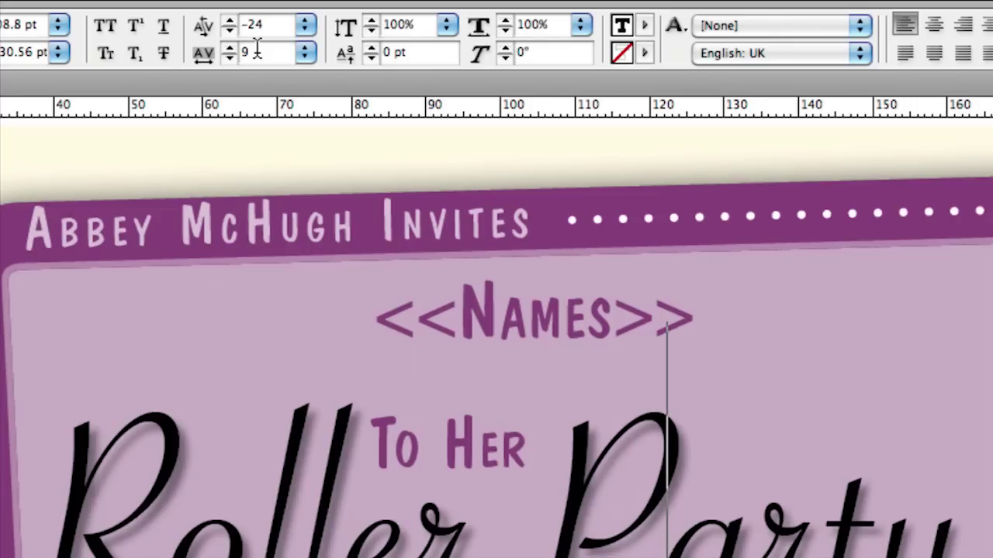
key(alt+Left)
key(alt+Left)
key(alt+Left)
key(alt+Left)
key(alt+Left)
key(alt+Right)
key(alt+Right)
key(alt+Right)
key(alt+Right)
key(alt+Right)
key(alt+Left)
key(alt+Left)
key(alt+Left)
key(alt+Left)
key(alt+Left)
key(alt+Left)
key(alt+Left)
key(alt+Left)
key(alt+Left)
key(alt+Left)
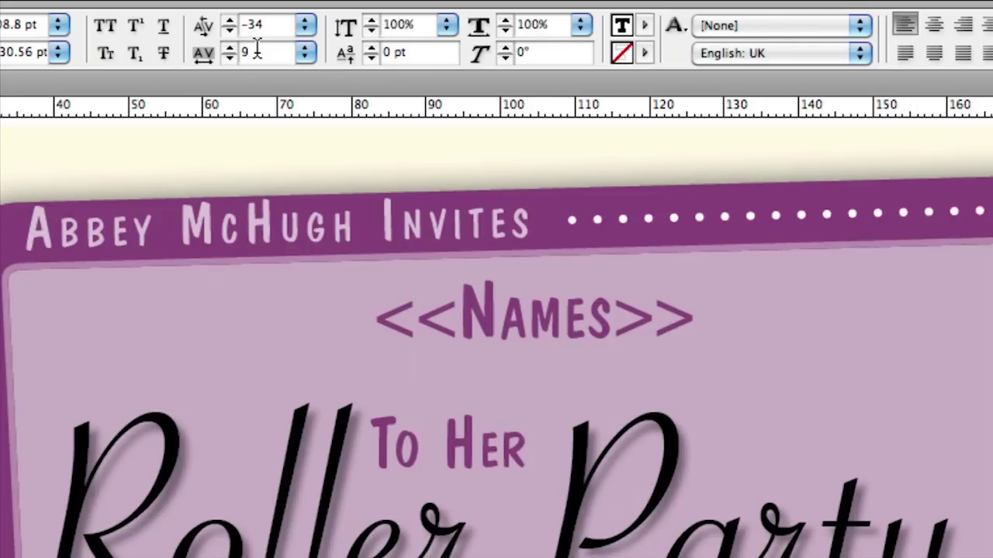
Step: Loosen the kerning between the "P" and "a" of "Party" to -7 in keyboard increments
key(alt+Right)
key(alt+Right)
key(alt+Right)
key(alt+Right)
key(alt+Right)
key(alt+Right)
key(alt+Right)
key(alt+Right)
key(alt+Right)
key(alt+Right)
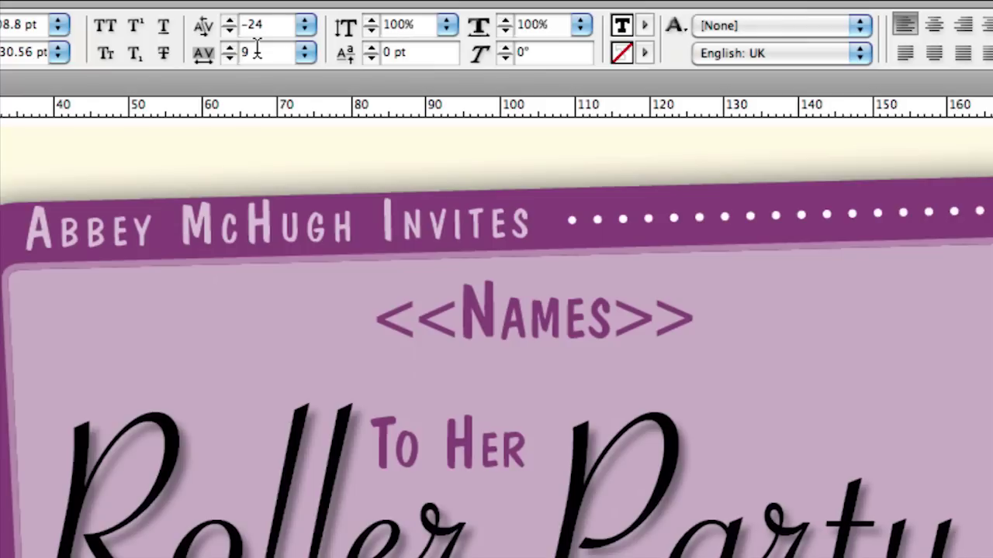
key(alt+Right)
key(alt+Right)
key(alt+Right)
key(alt+Right)
key(alt+Right)
key(alt+Right)
key(alt+Right)
key(alt+Right)
key(alt+Right)
key(alt+Right)
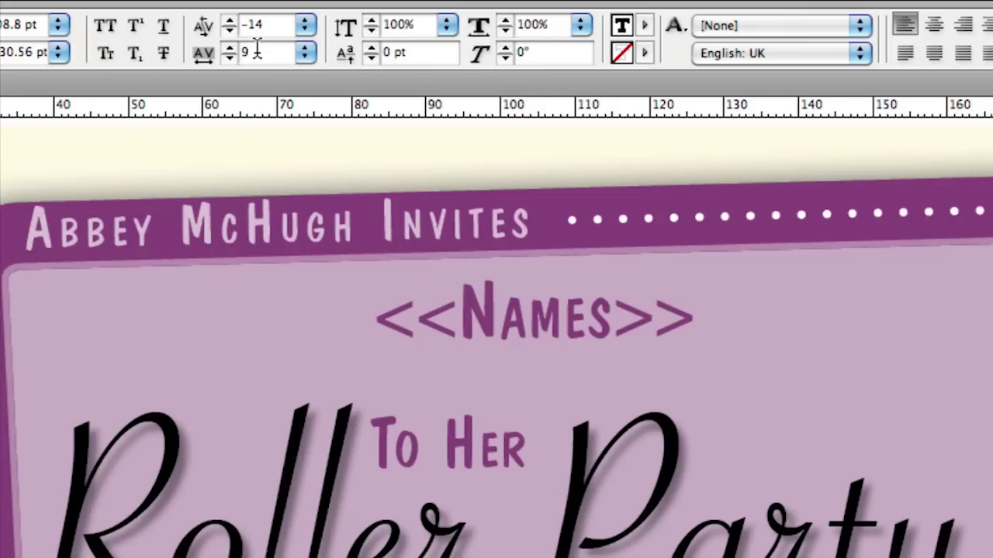
key(alt+Right)
key(alt+Right)
key(alt+Right)
key(alt+Right)
key(alt+Right)
key(alt+Right)
key(alt+Right)
key(alt+Right)
key(alt+Right)
key(alt+Right)
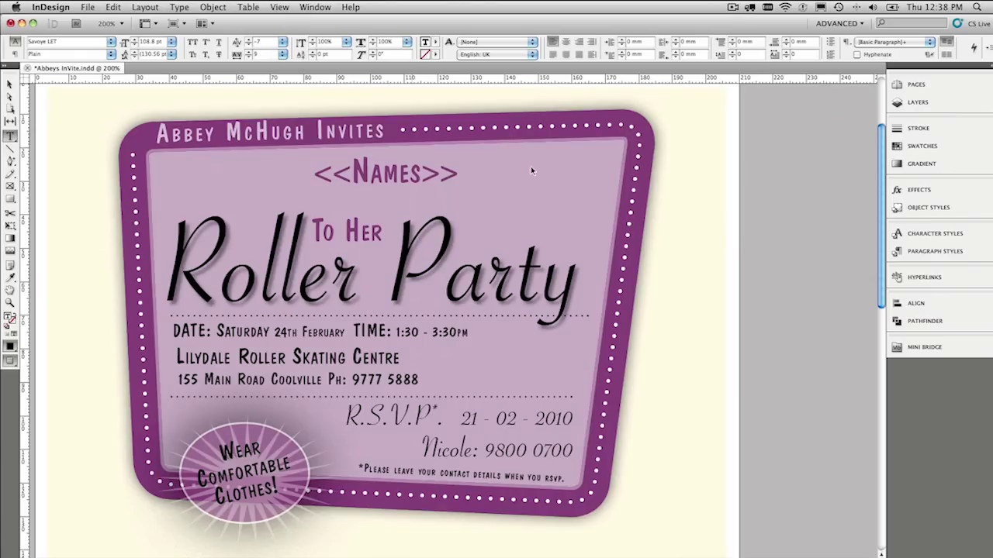
Step: Select the whole <<Names>> placeholder and widen its tracking to 59 in keyboard increments
drag(474, 182, 307, 169)
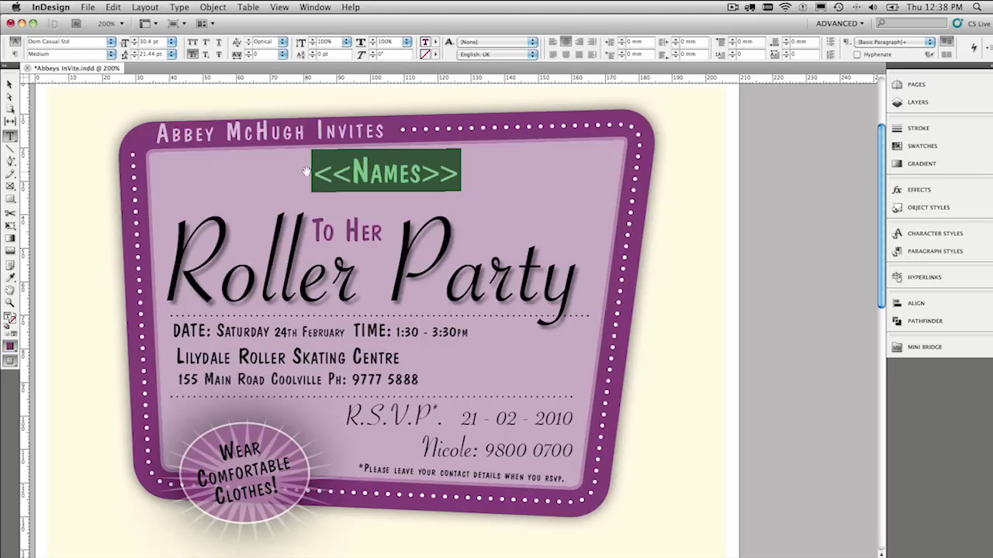
key(alt+Right)
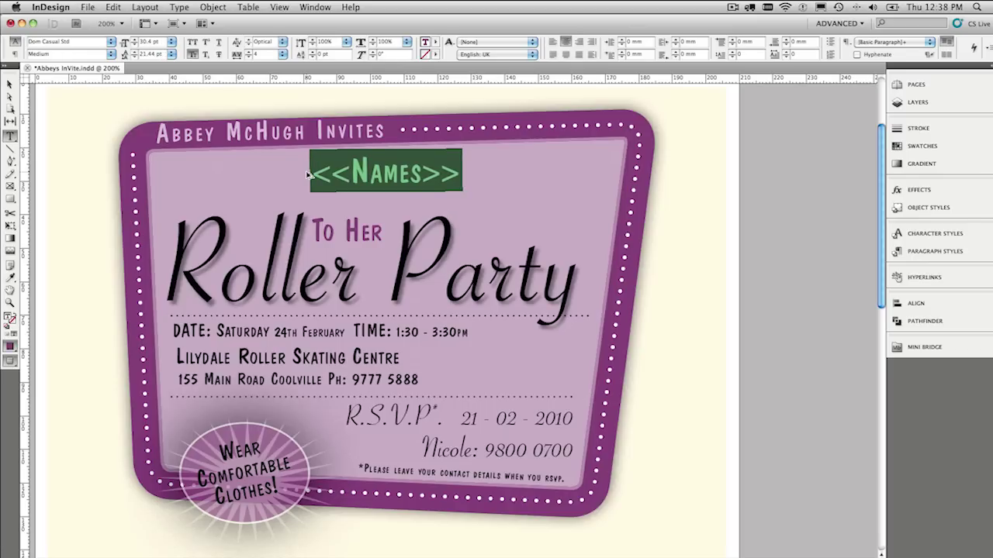
key(alt+Right)
key(alt+Right)
key(alt+Right)
key(alt+Right)
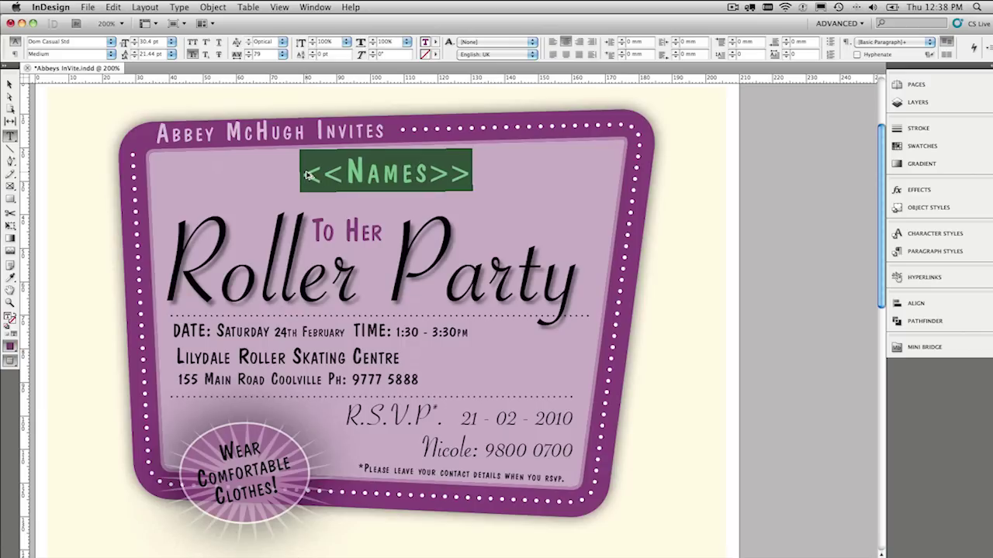
key(alt+Left)
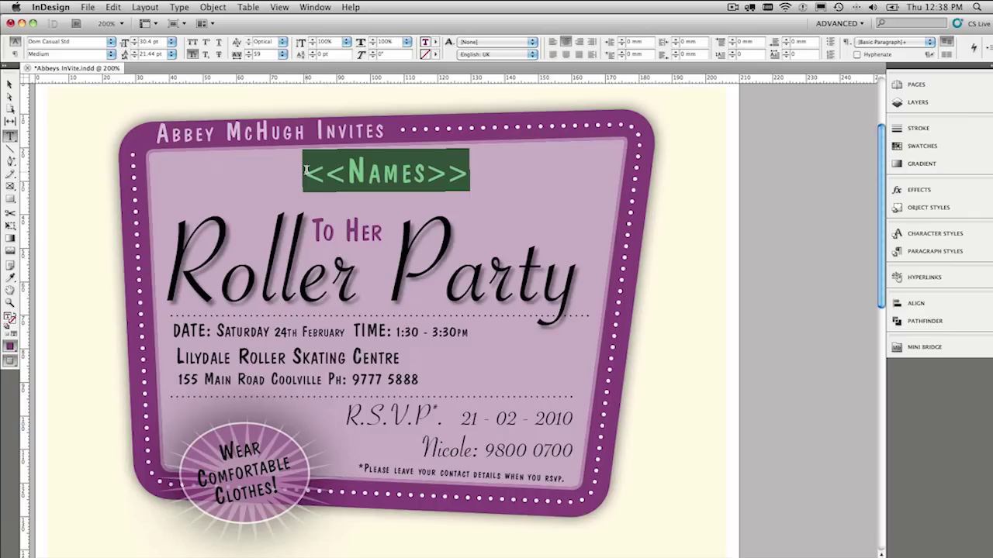
Step: Review the keyboard increments in the preferences, and enable highlighting of Custom Tracking/Kerning in the Composition settings
key(super+k)
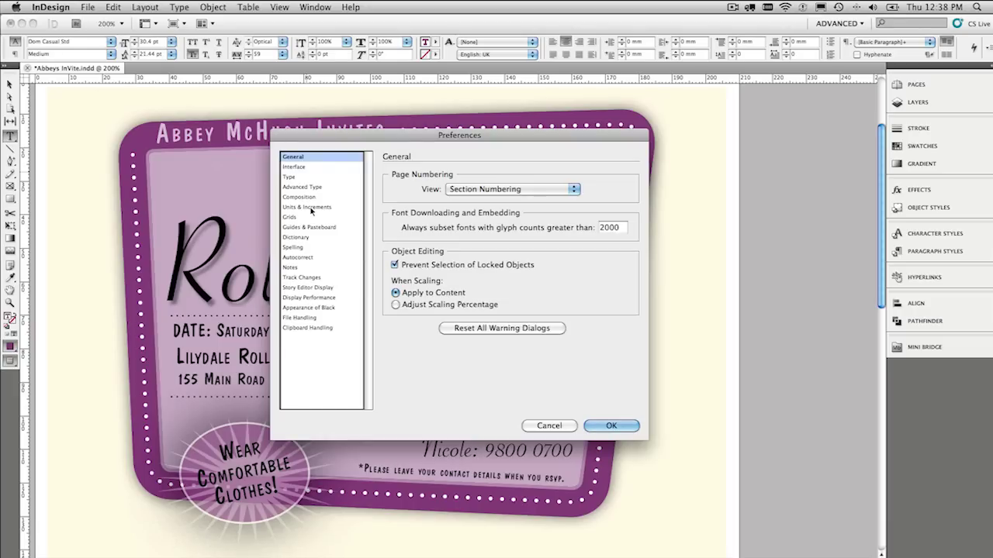
click(309, 207)
key(alt)
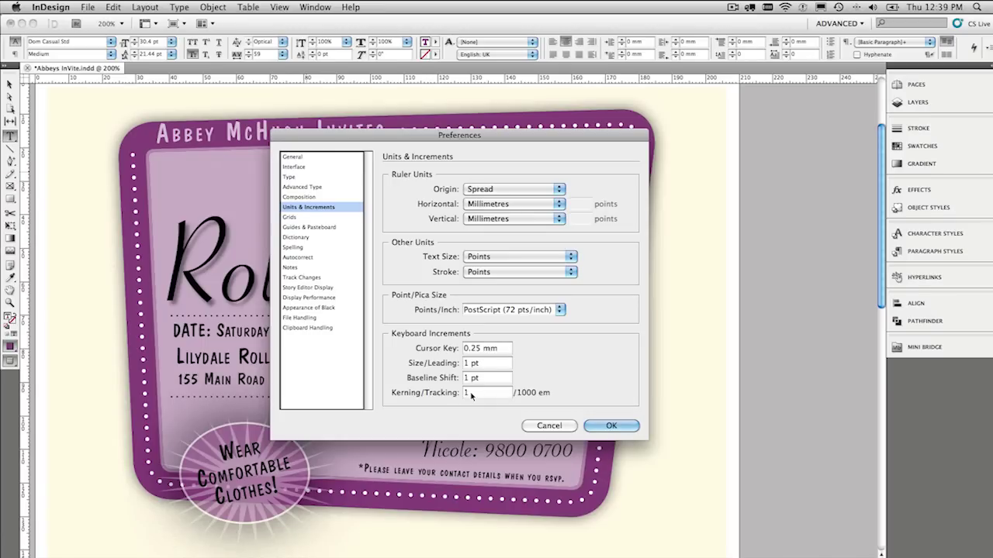
click(317, 199)
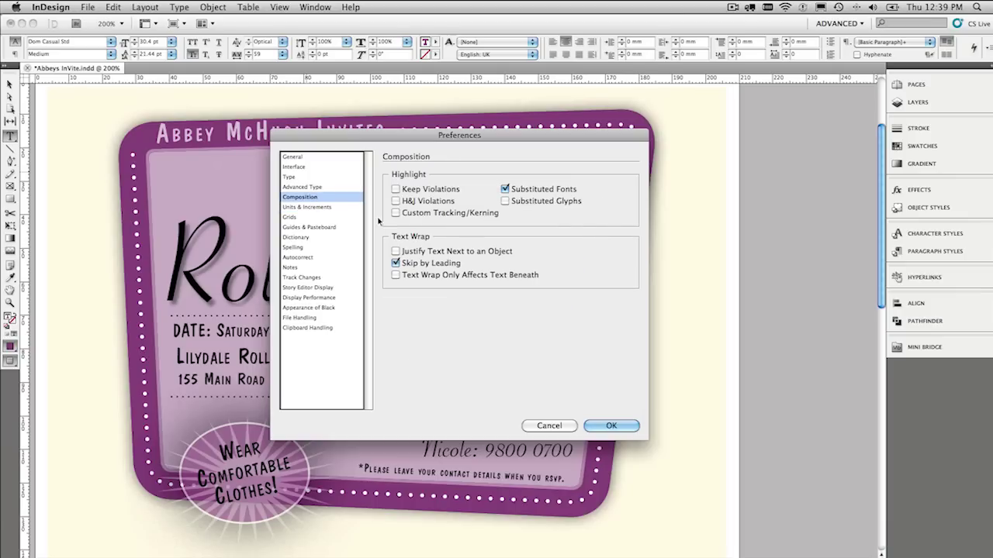
click(397, 213)
click(623, 426)
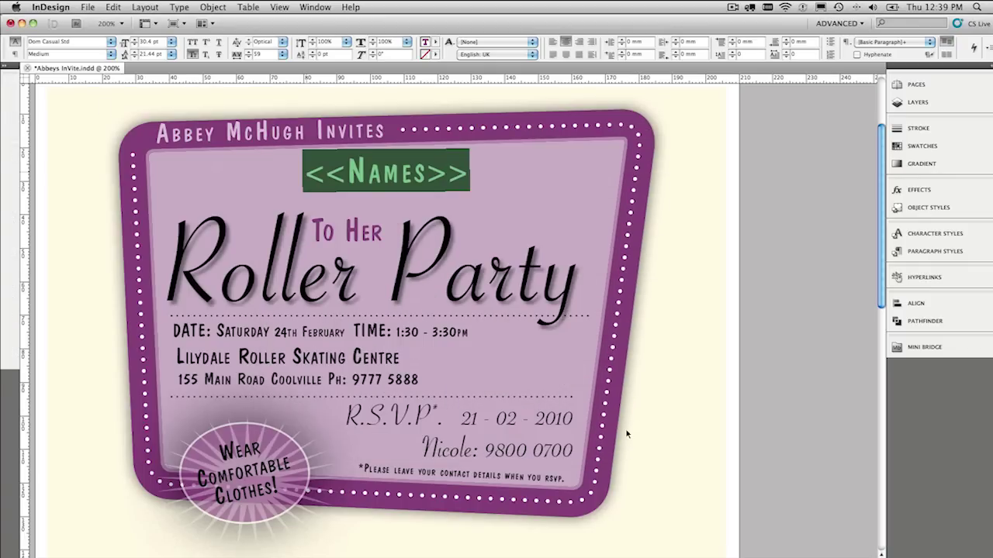
Step: Deselect the text and temporarily leave preview mode to examine which text is highlighted for custom tracking and kerning
click(772, 183)
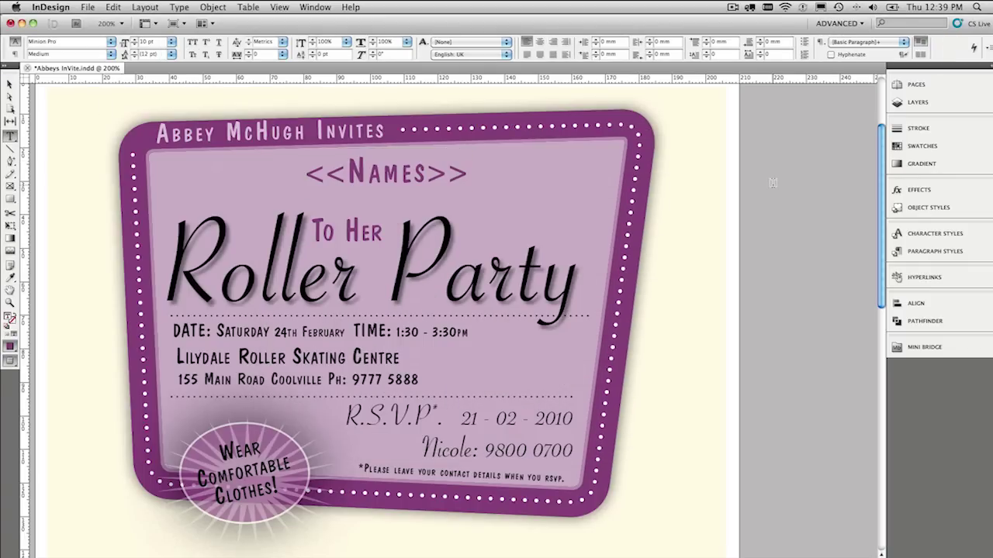
click(10, 84)
click(10, 84)
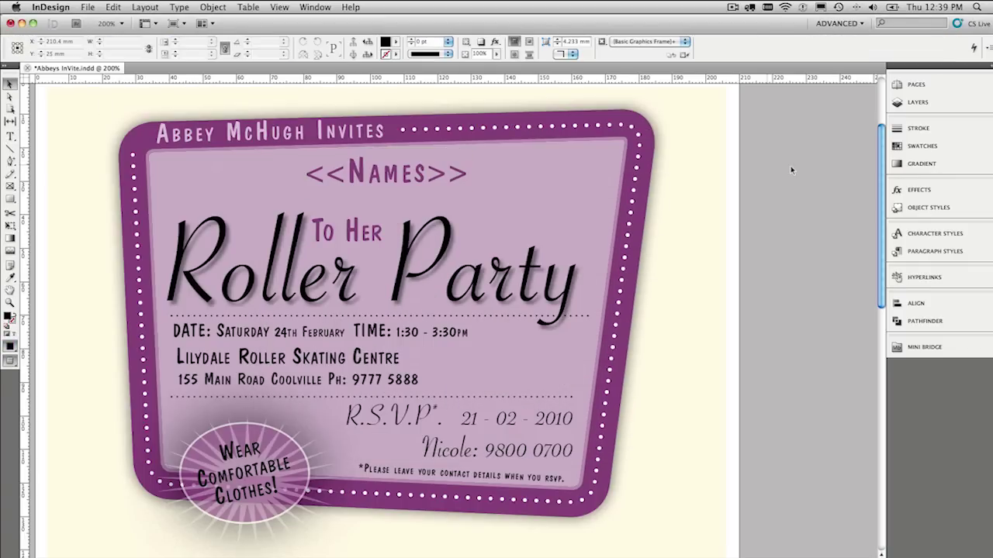
key(w)
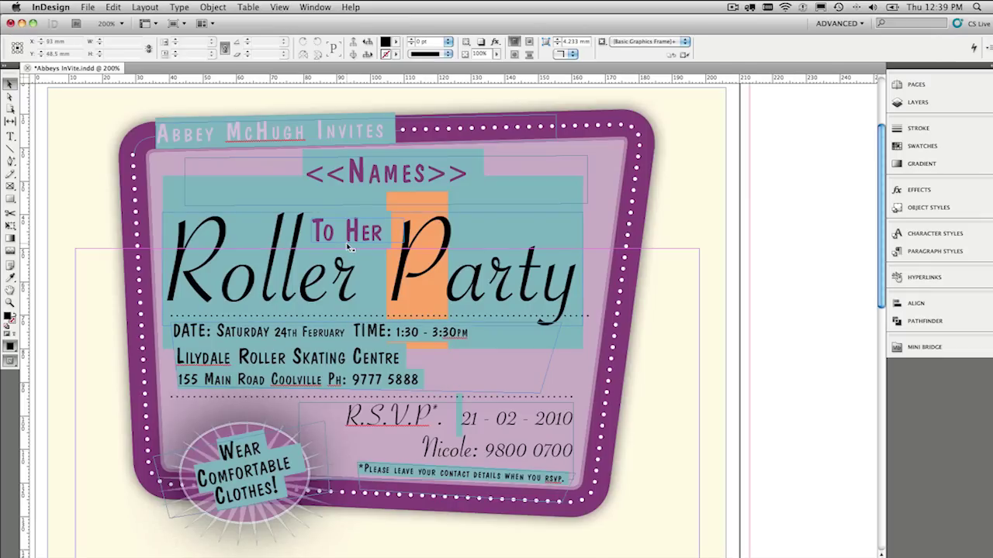
key(w)
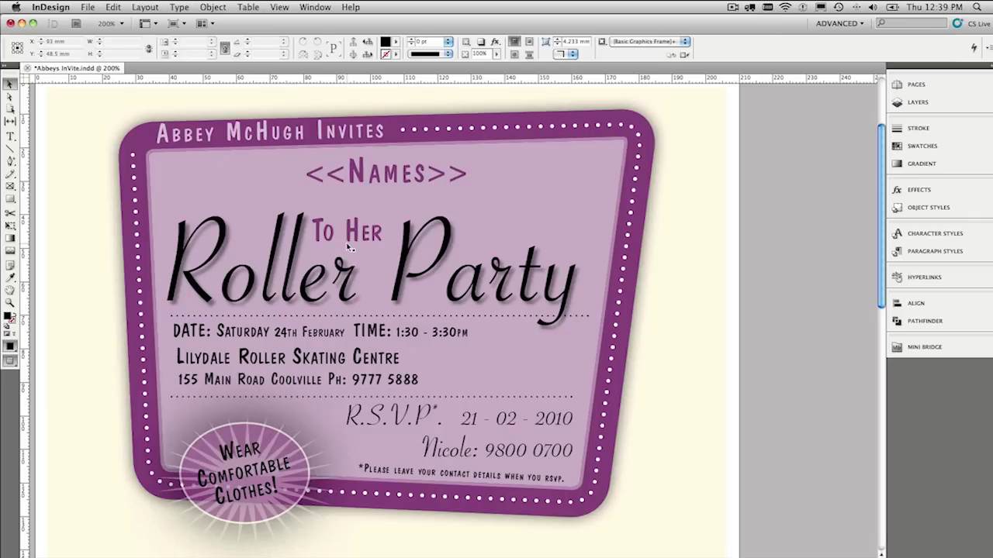
Step: Try tighter leading on the date, venue and address lines in keyboard increments, and return them to their original spacing
double_click(423, 379)
drag(421, 378, 160, 320)
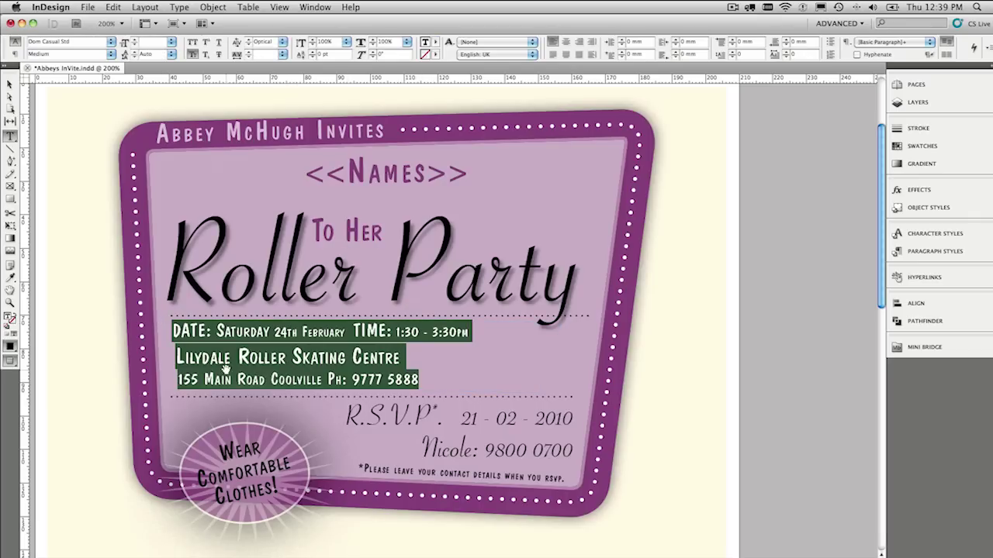
key(alt+Up)
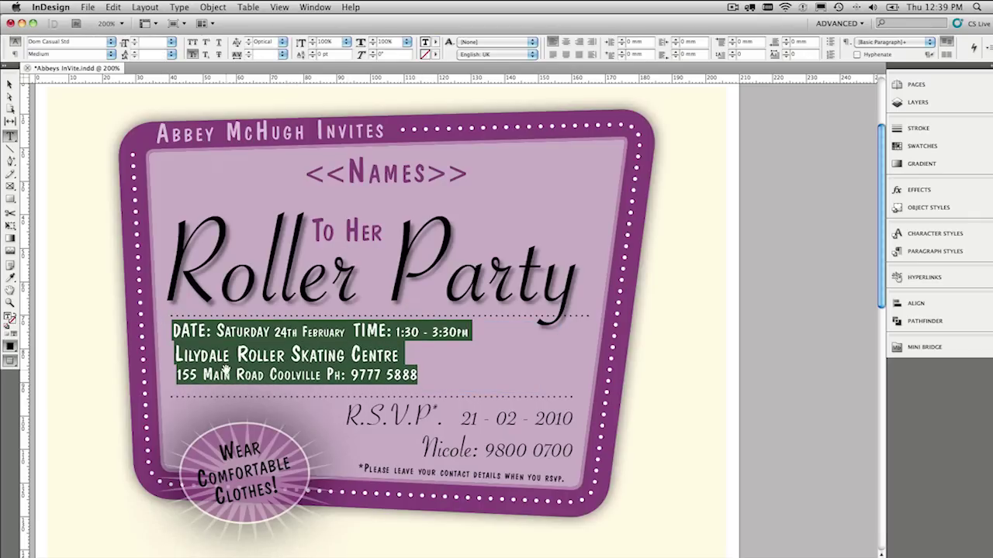
key(alt+Up)
key(alt+Down)
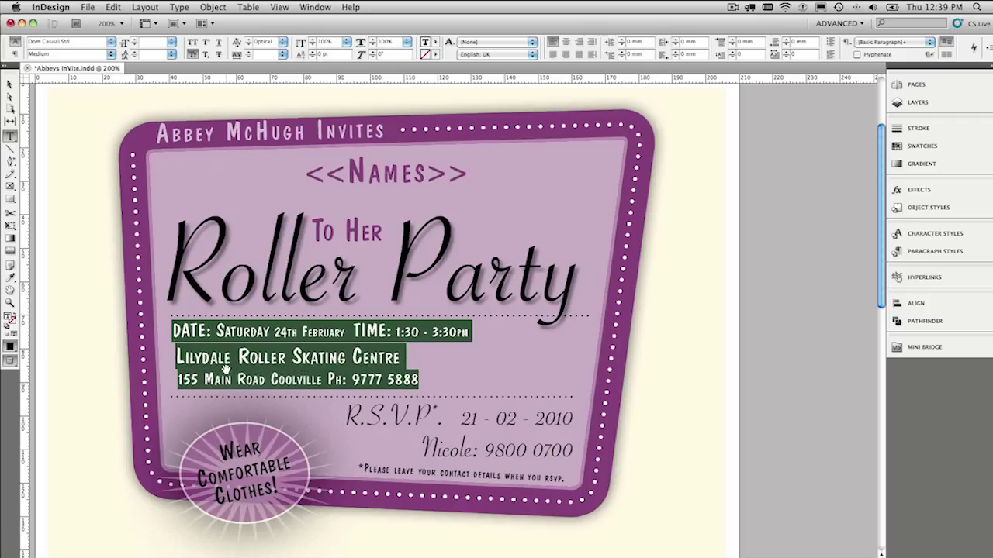
key(alt+Up)
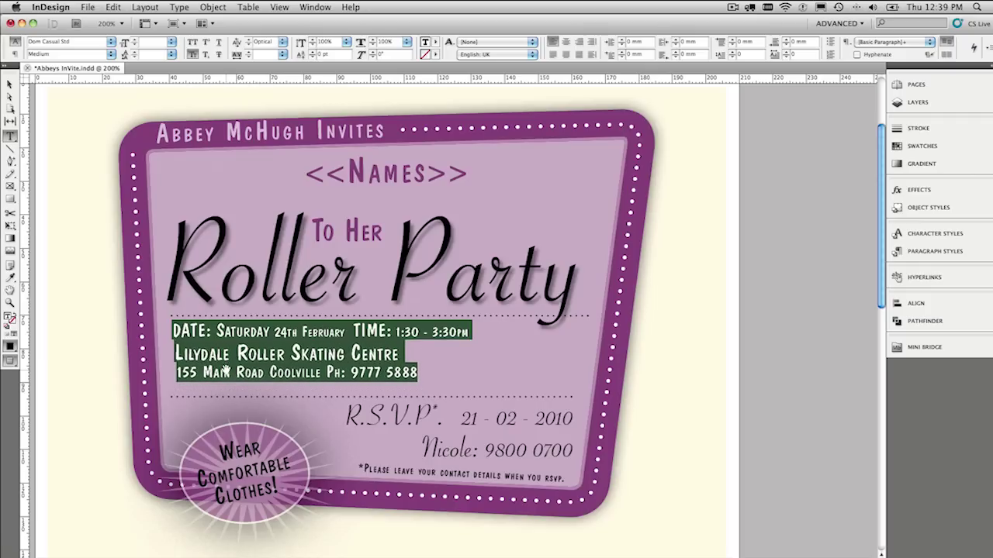
key(alt+Down)
key(alt+Down)
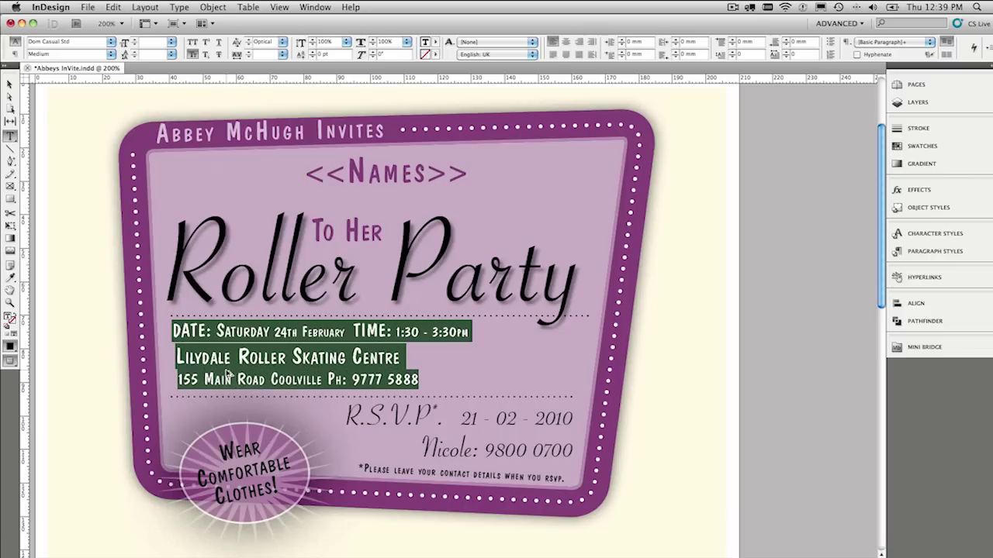
key(alt+Up)
key(alt+Up)
key(alt+Down)
click(14, 85)
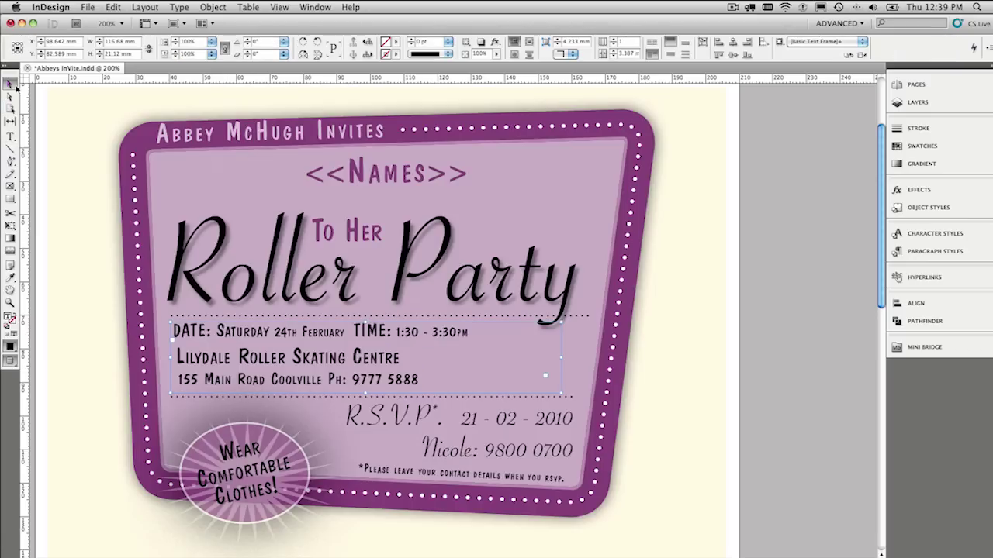
click(752, 256)
double_click(376, 378)
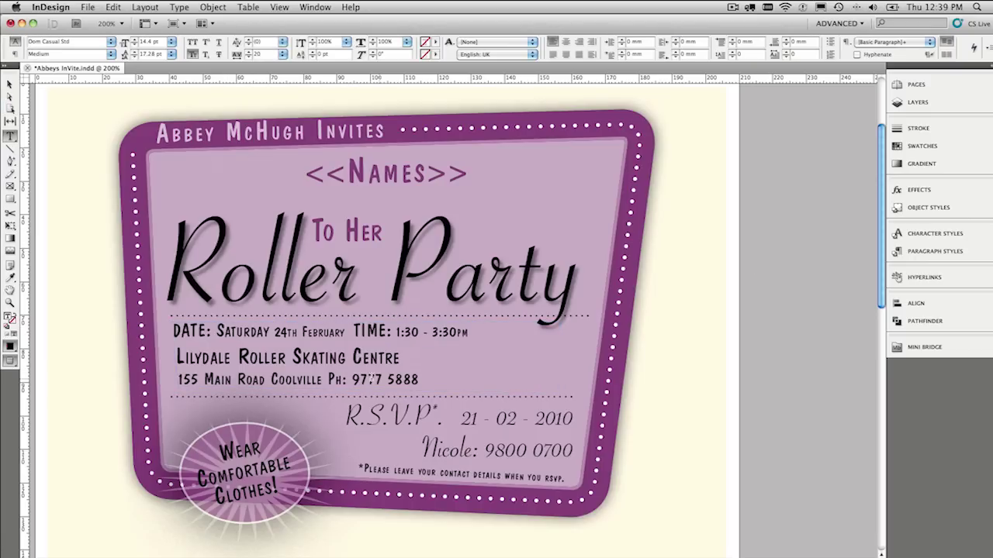
click(373, 378)
key(BackSpace)
key(BackSpace)
drag(259, 379, 384, 380)
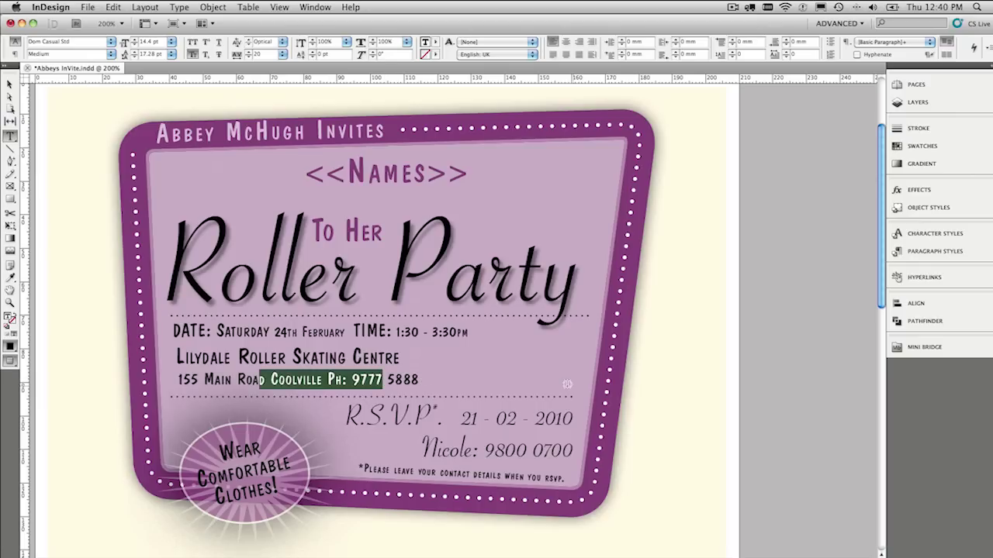
key(Escape)
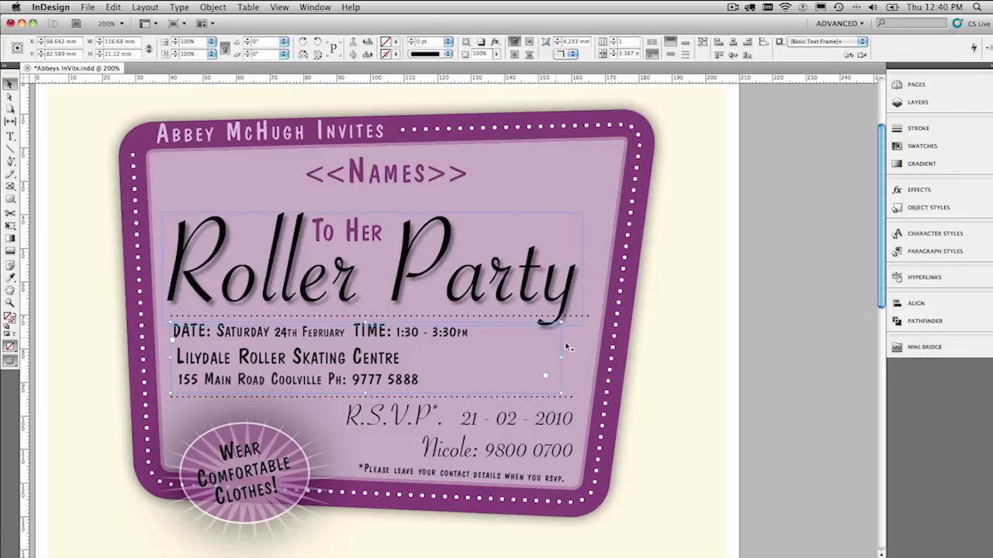
Step: Insert a tab before "Ph:" on the address line and leave preview mode to show the tracking and kerning highlights
key(t)
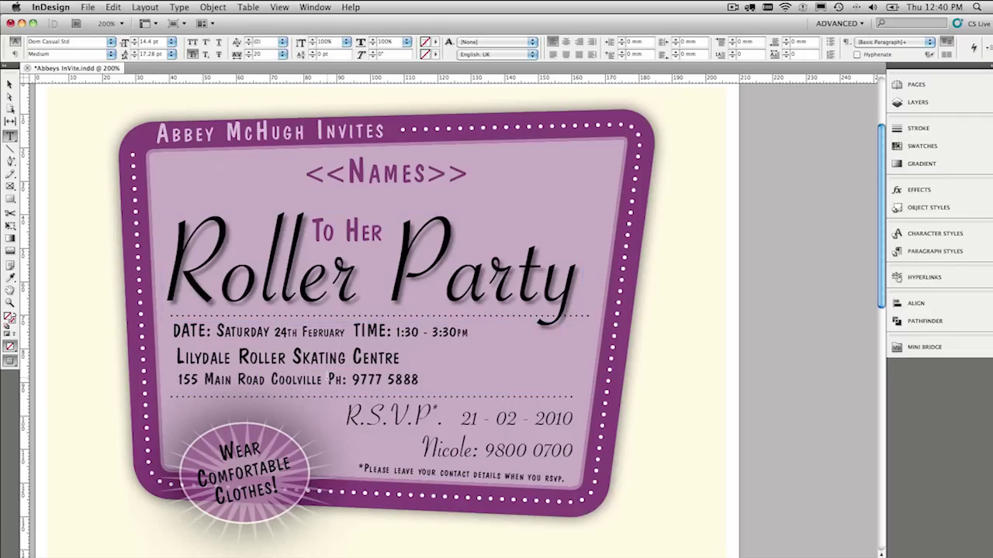
click(329, 379)
key(Tab)
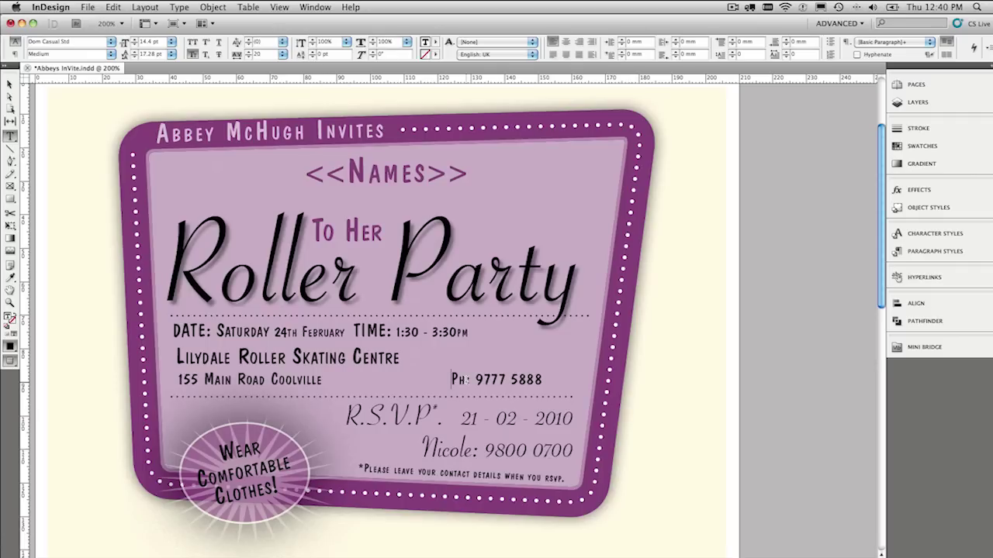
click(10, 84)
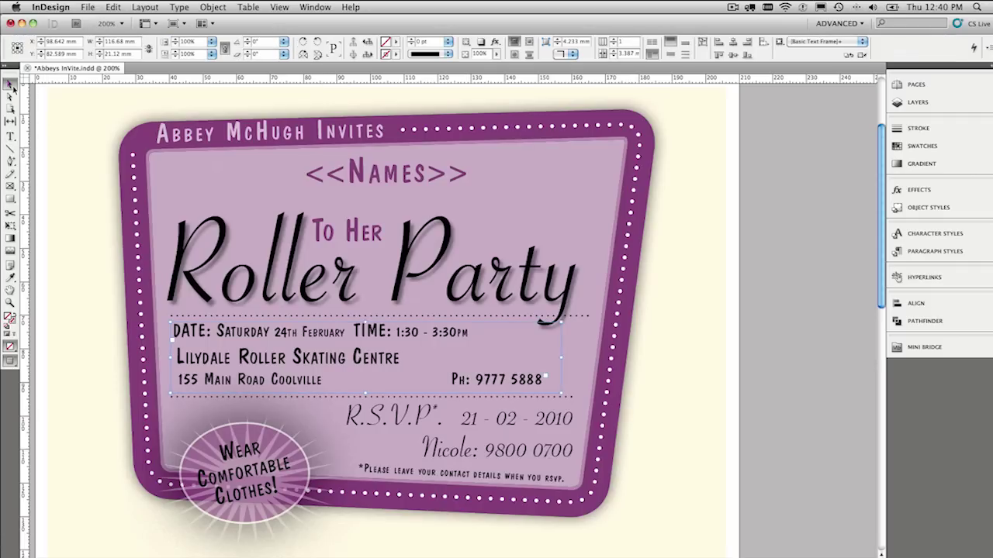
key(w)
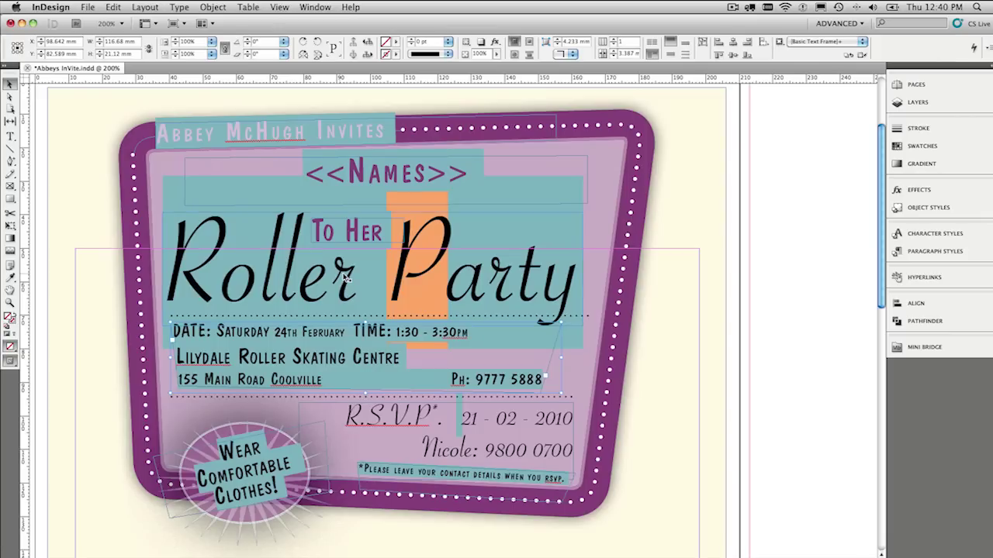
Step: Turn off highlighting of Custom Tracking/Kerning and Substituted Fonts in the Composition preferences
key(super+k)
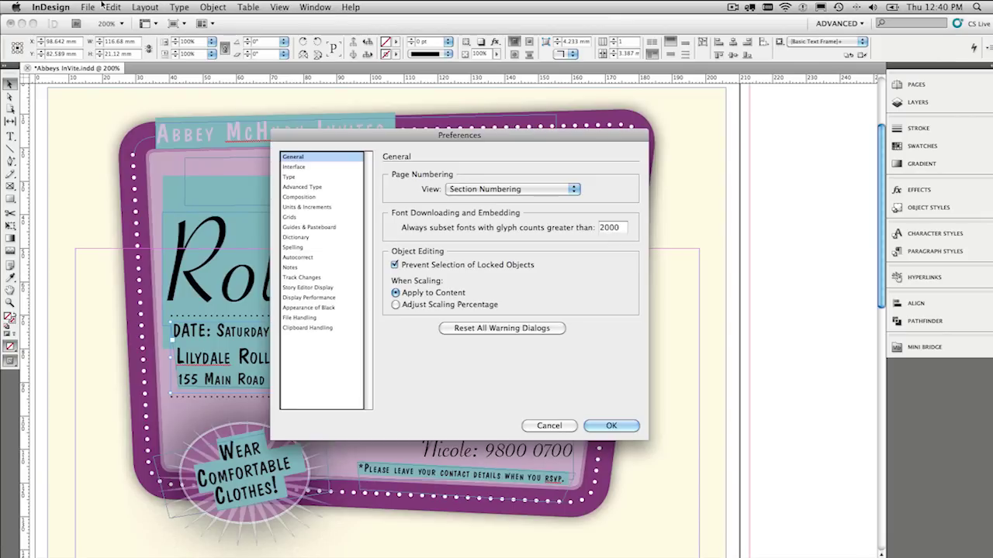
click(309, 206)
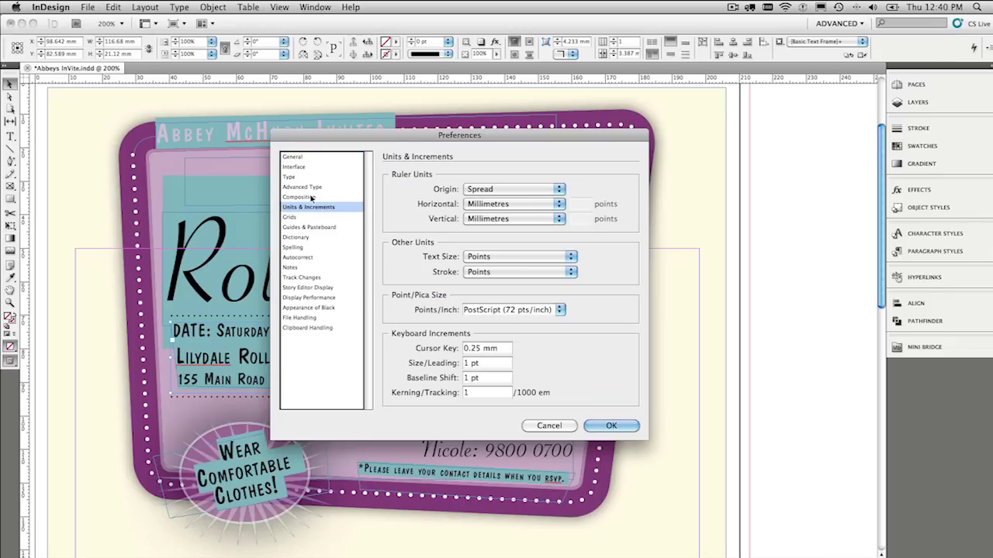
click(311, 197)
click(426, 211)
click(517, 190)
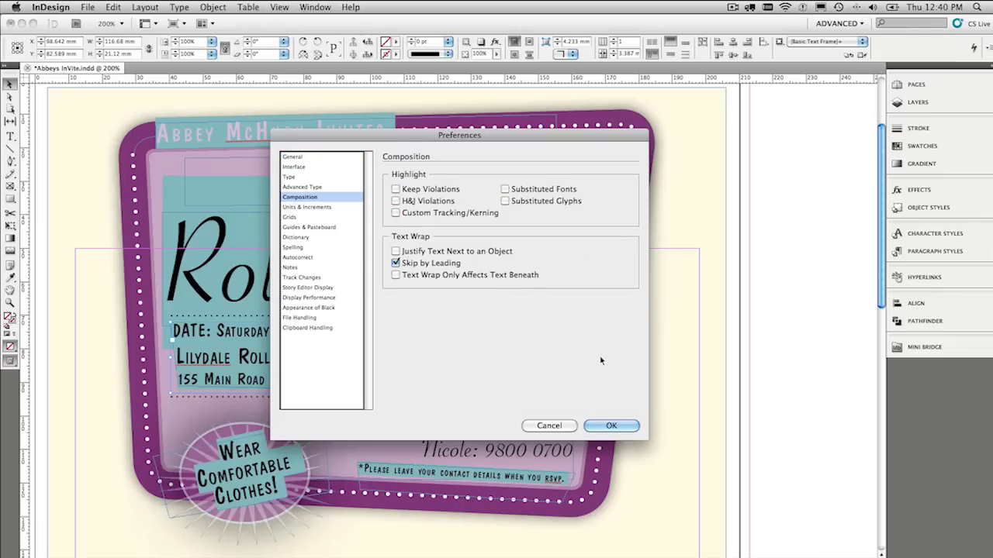
click(614, 426)
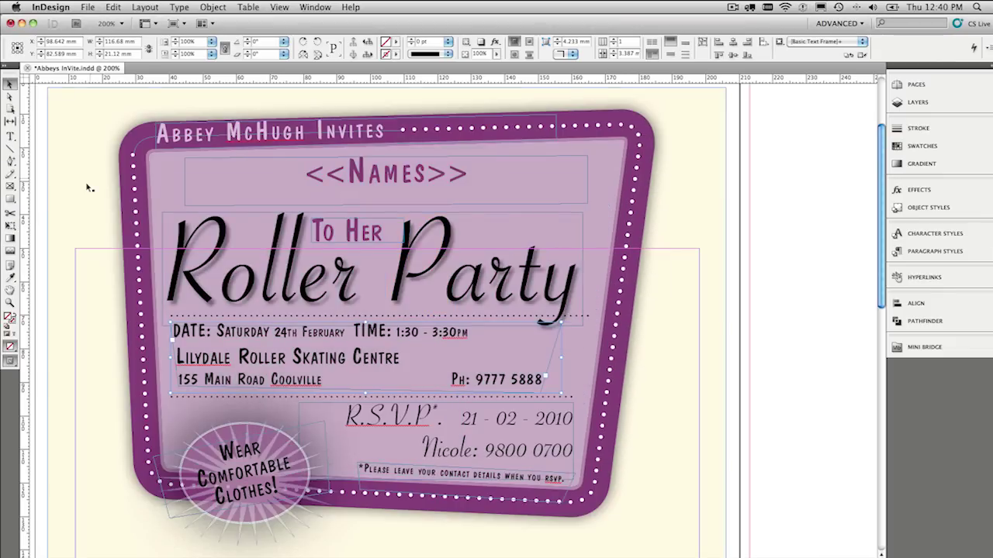
Step: Show hidden characters on the invitation, deselect the text frame and return to preview mode
click(179, 7)
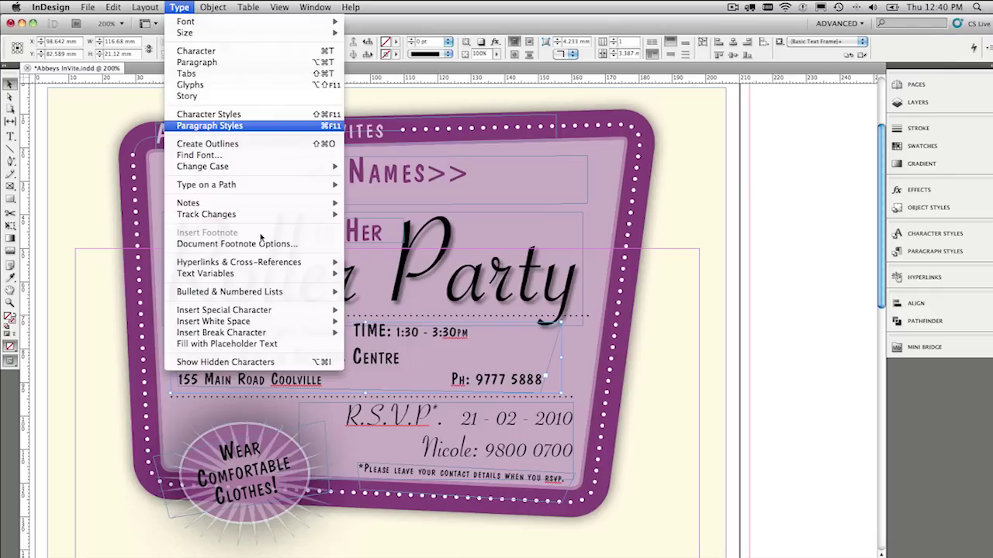
click(258, 363)
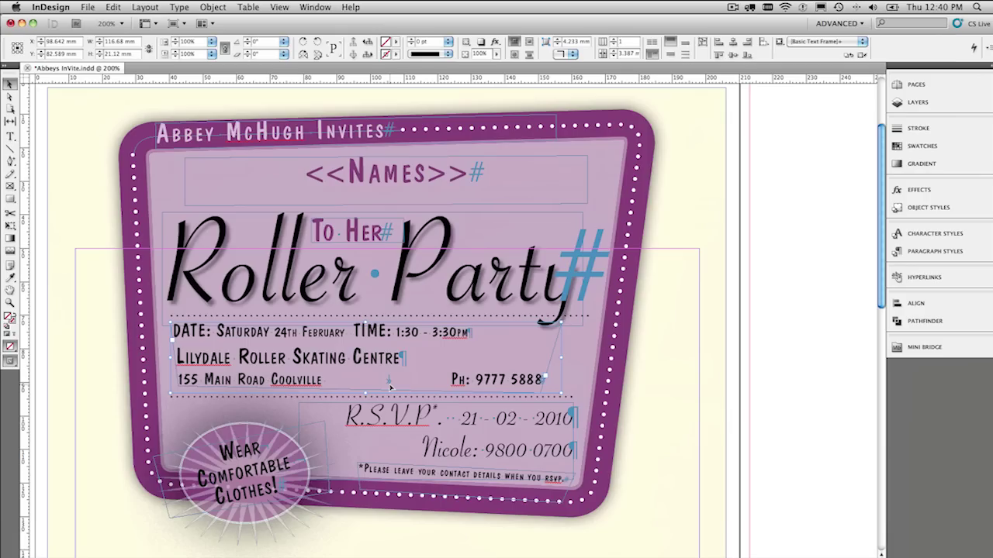
click(768, 352)
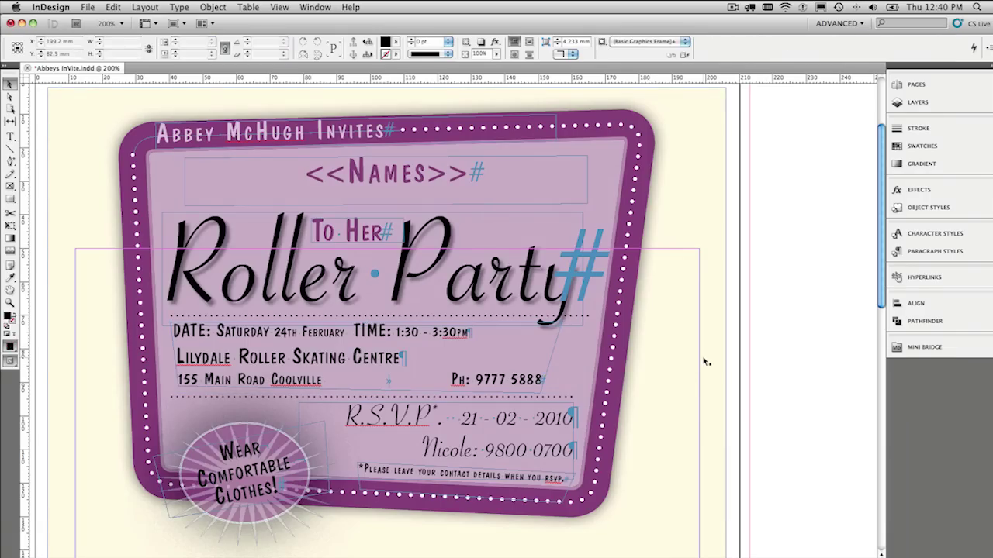
key(w)
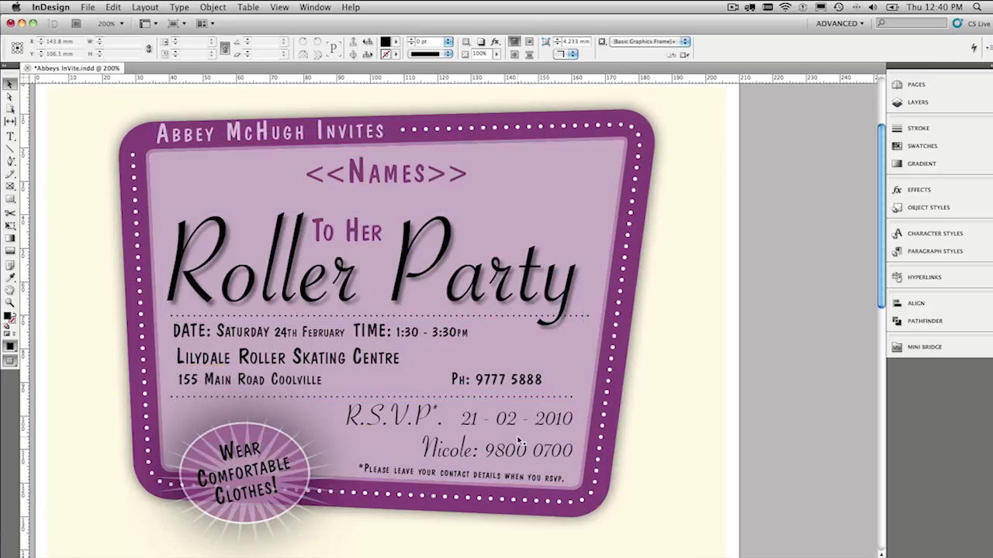
Step: Find the Adobe Camera Raw 5.5 article below the invitation and select text across its body paragraphs to examine their space after setting
scroll(537, 481, down, 5)
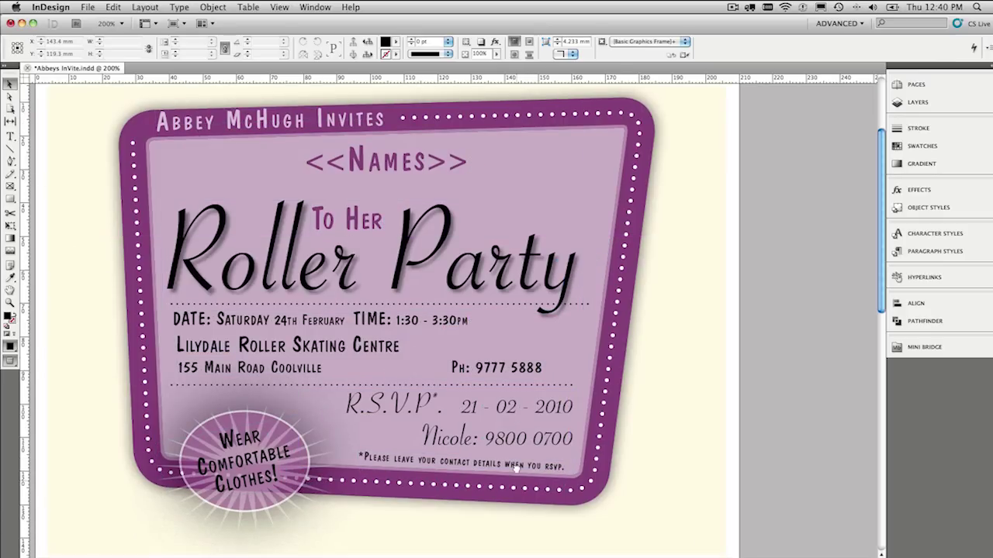
scroll(485, 448, down, 6)
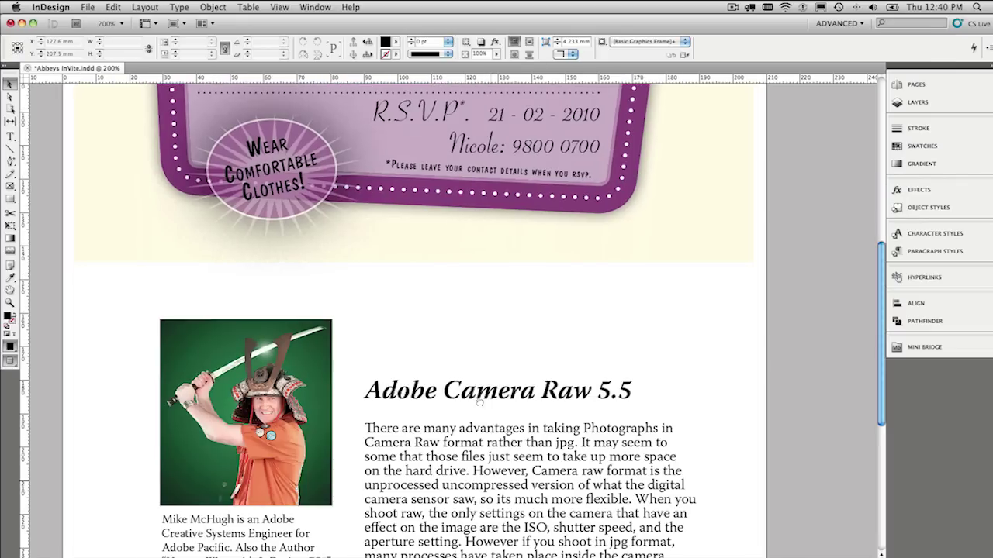
scroll(462, 300, down, 6)
scroll(462, 299, down, 2)
scroll(461, 299, right, 3)
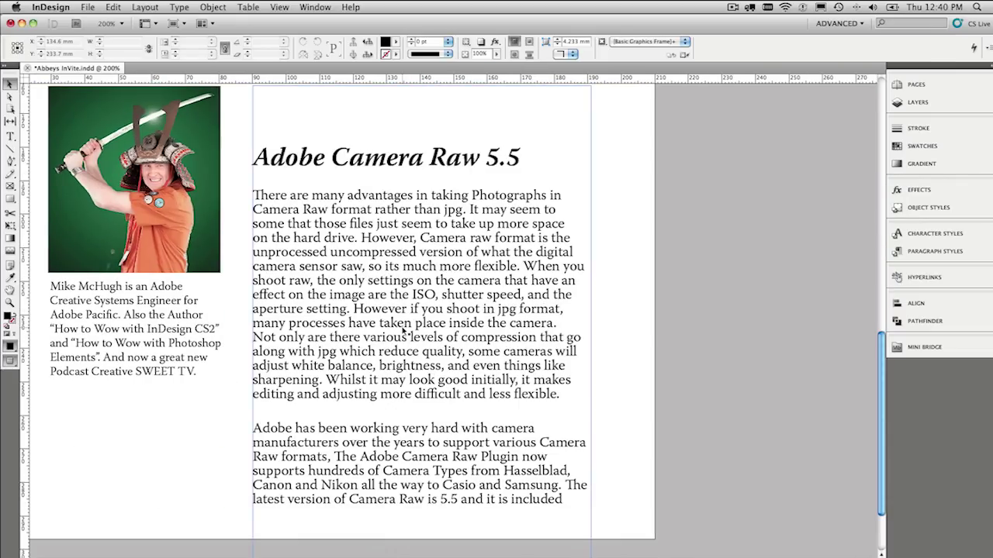
double_click(402, 330)
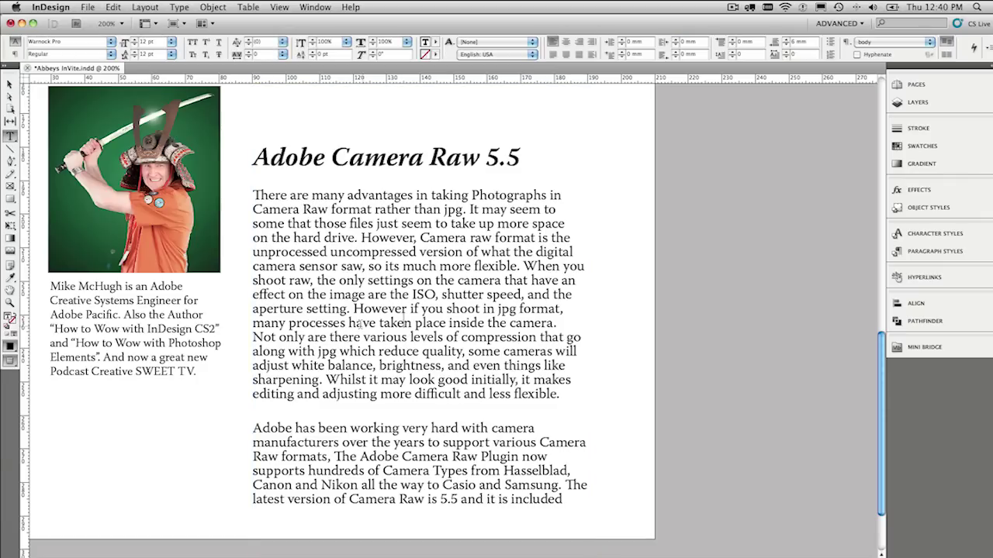
shift+click(427, 471)
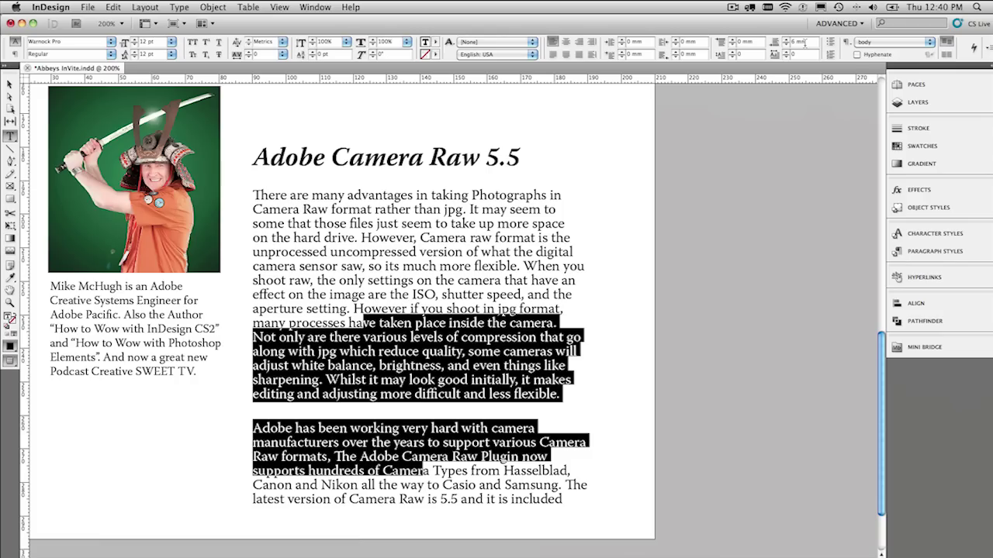
click(466, 321)
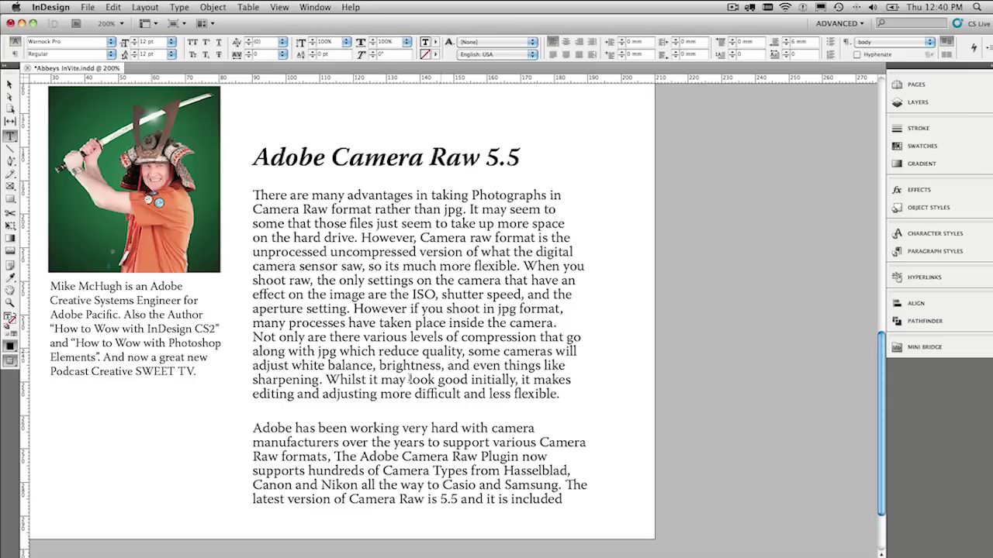
click(449, 297)
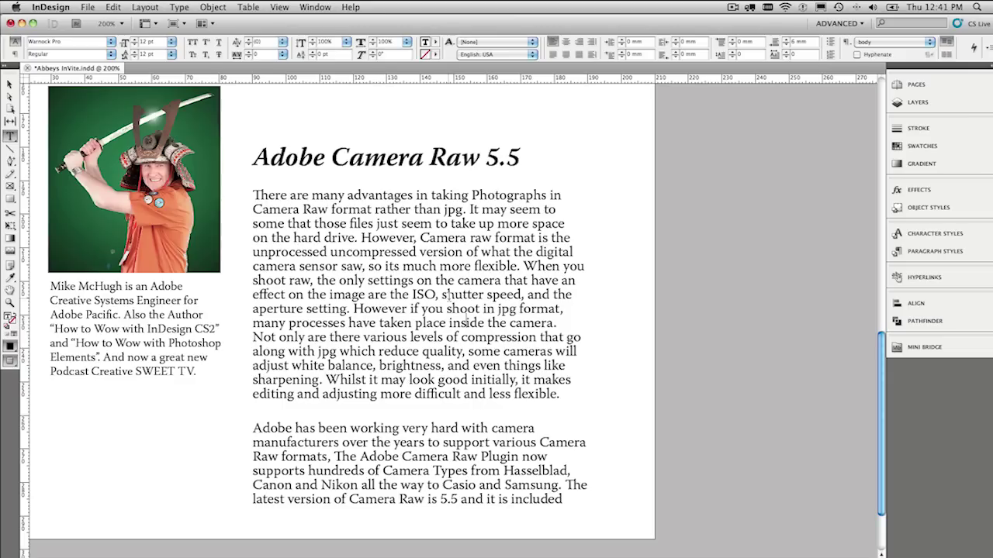
Step: Try a paragraph break before "However if you shoot" in the article's first body paragraph, and remove it
click(355, 308)
key(Return)
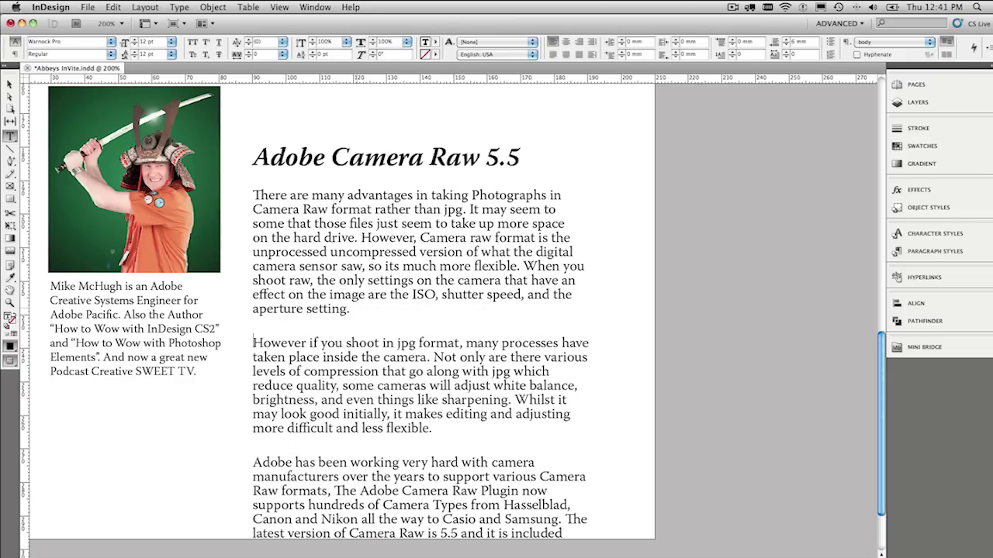
key(BackSpace)
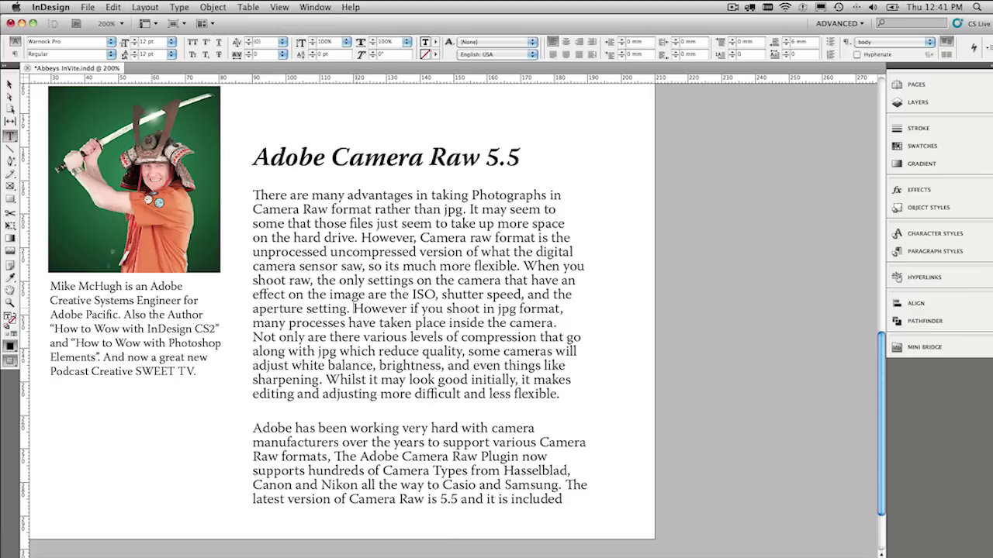
Step: Insert a forced line break before "However if you shoot", leave preview mode to show hidden characters, and select the whole paragraph
click(179, 7)
key(shift+Return)
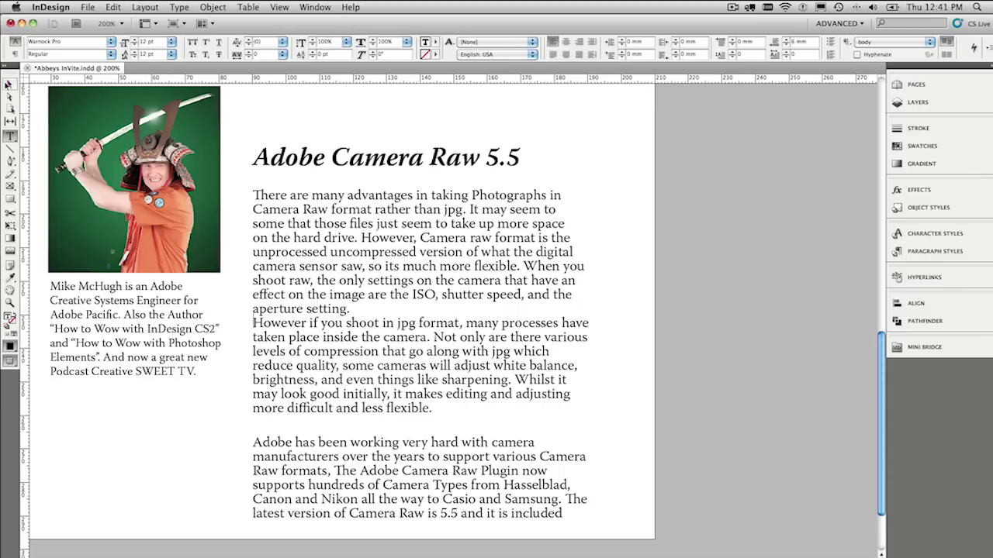
click(9, 84)
key(w)
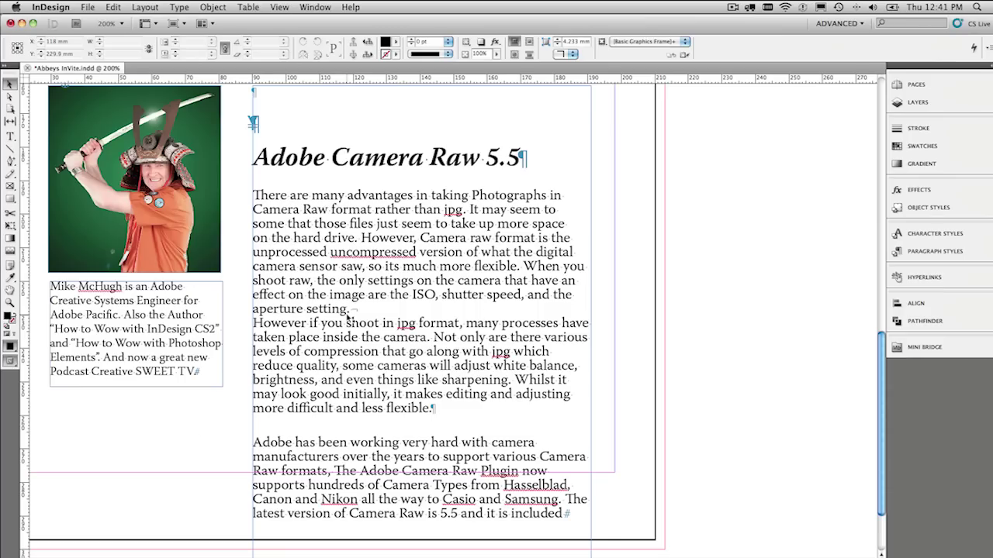
triple_click(342, 338)
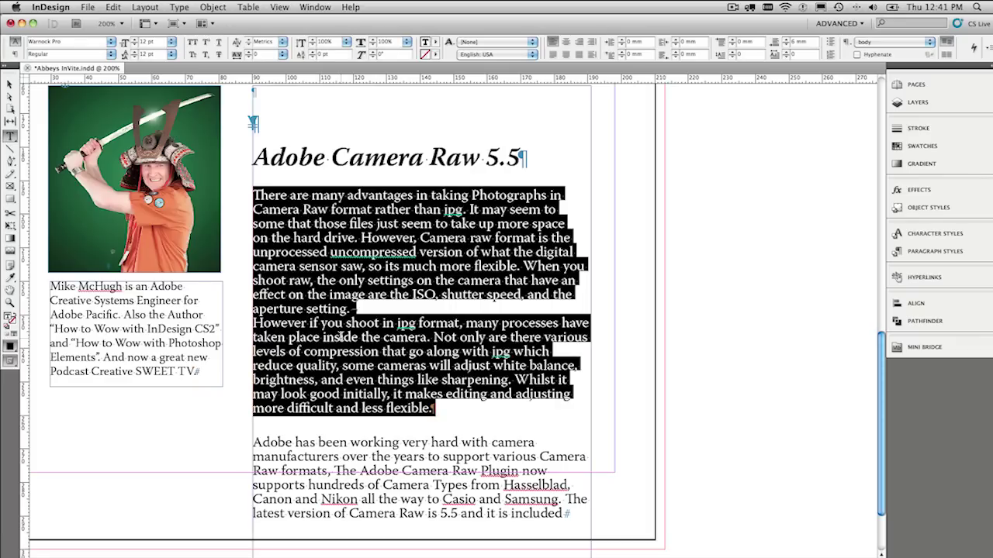
Step: Try right alignment on the "Adobe Camera Raw 5.5" heading and return it to left alignment
triple_click(312, 156)
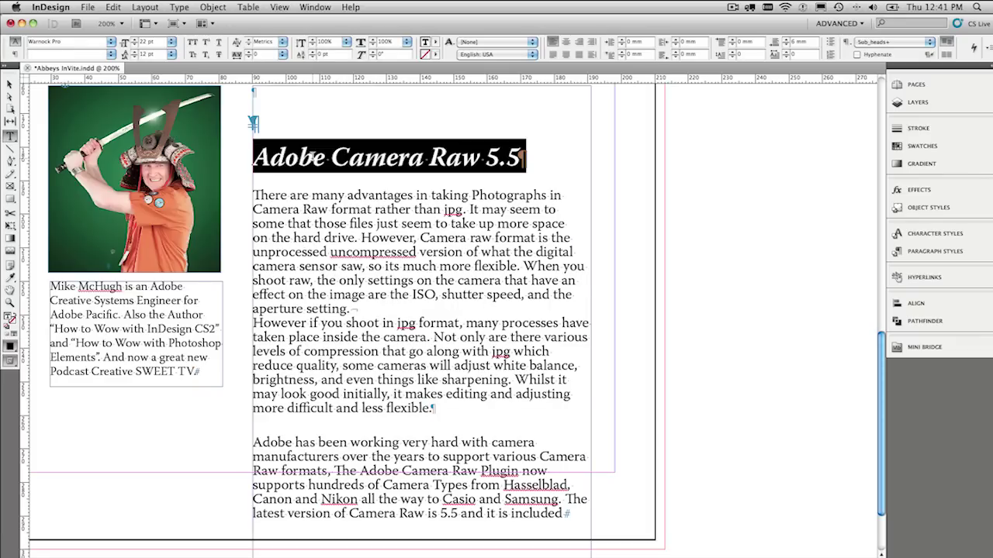
key(super+shift+r)
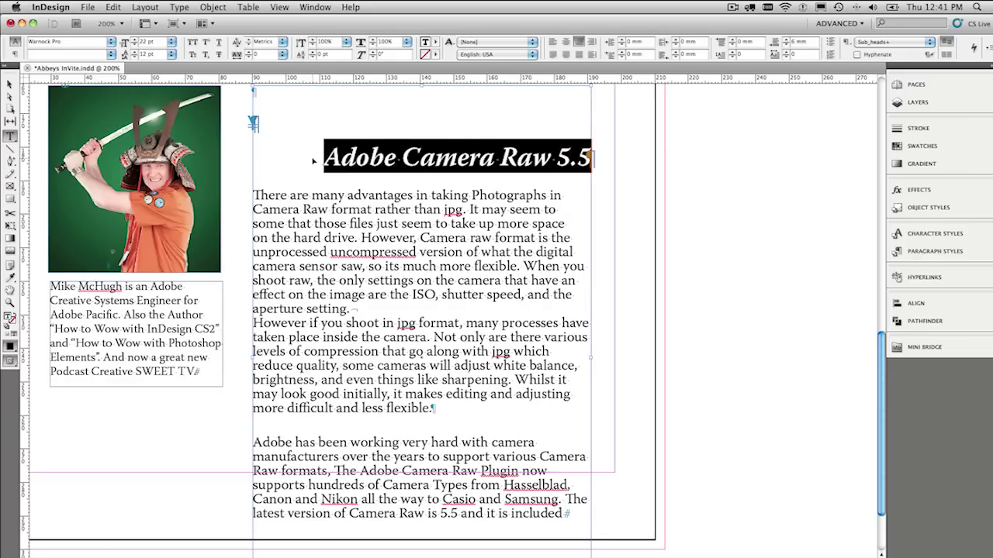
key(super+shift+l)
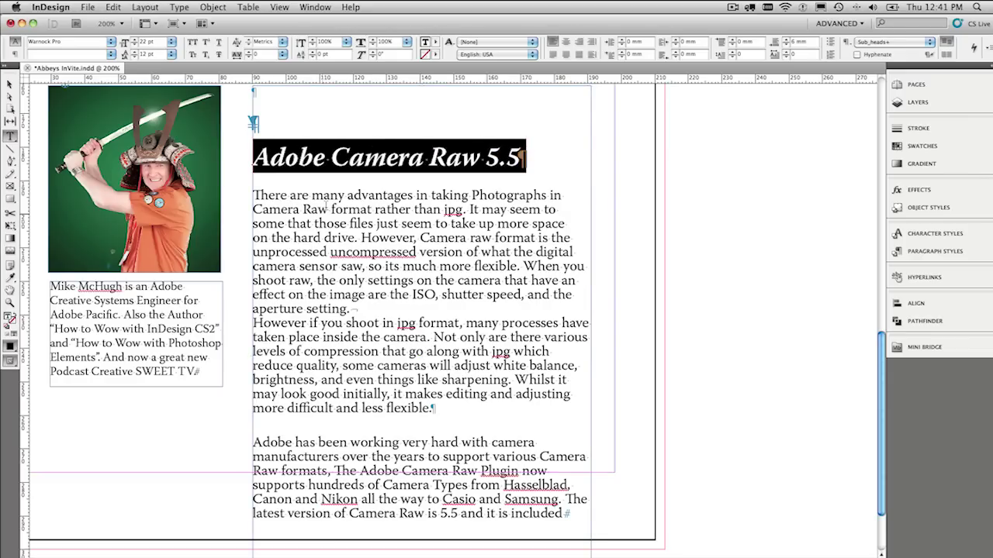
Step: Try justified, fully justified and right alignment on the first body paragraph, and return it to left alignment
drag(328, 207, 463, 363)
key(super+shift+j)
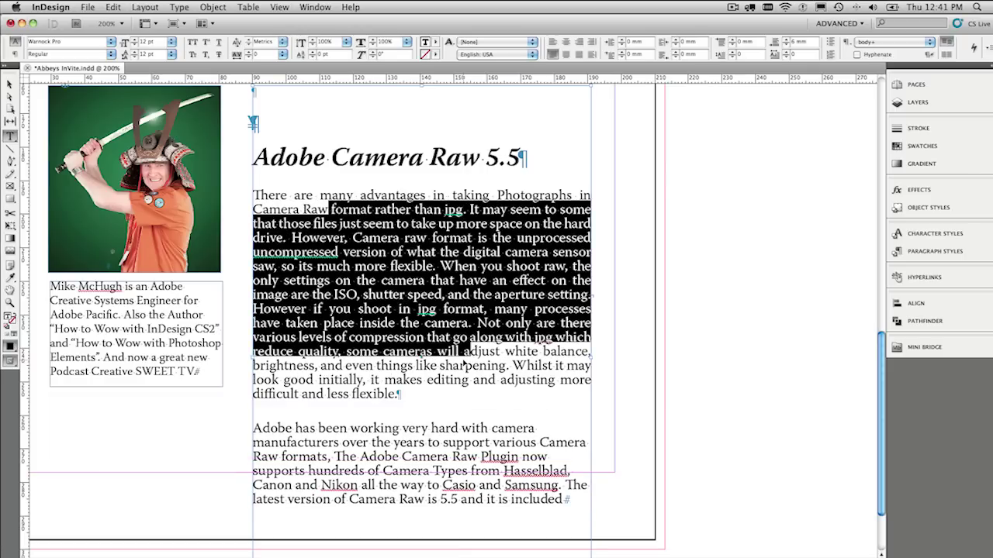
key(super+shift+f)
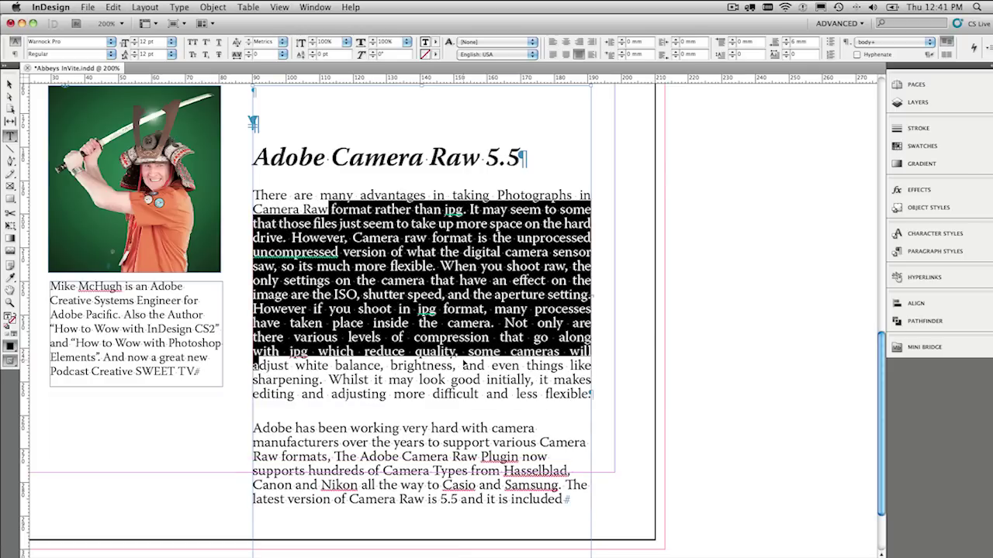
key(super+shift+r)
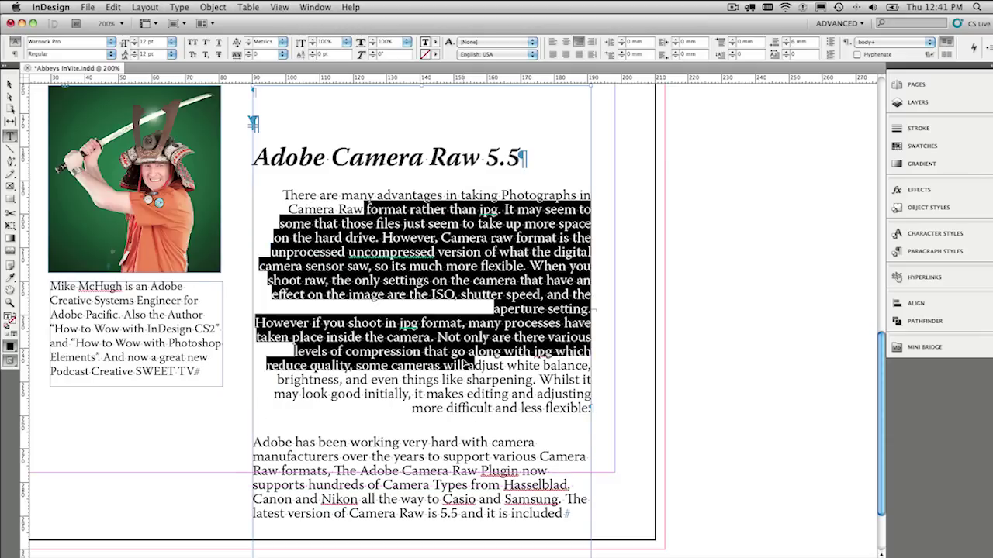
key(super+shift+l)
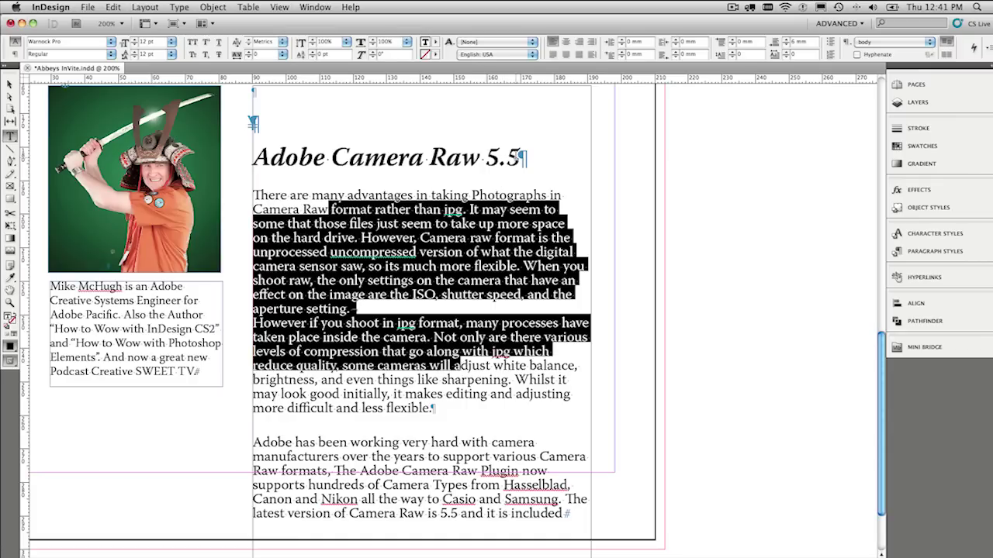
Step: Raise the last "5" of the "Adobe Camera Raw 5.5" heading to a 6 pt baseline shift in keyboard increments
double_click(513, 157)
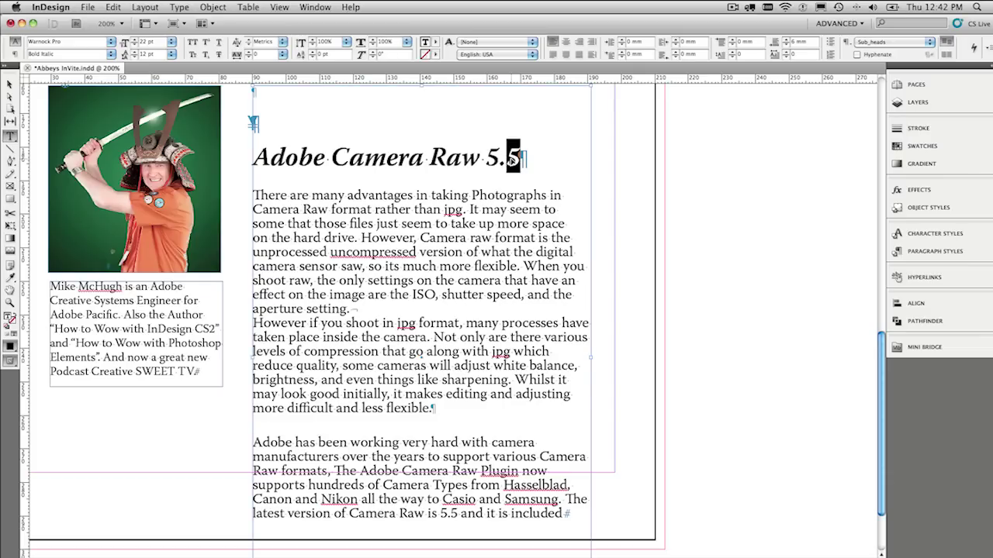
click(512, 158)
drag(509, 158, 517, 158)
triple_click(517, 159)
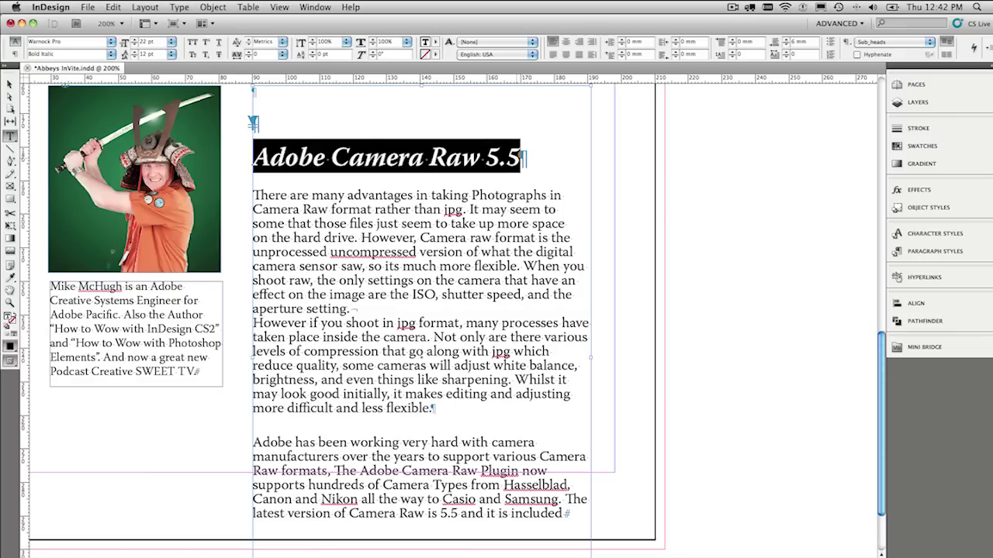
click(253, 122)
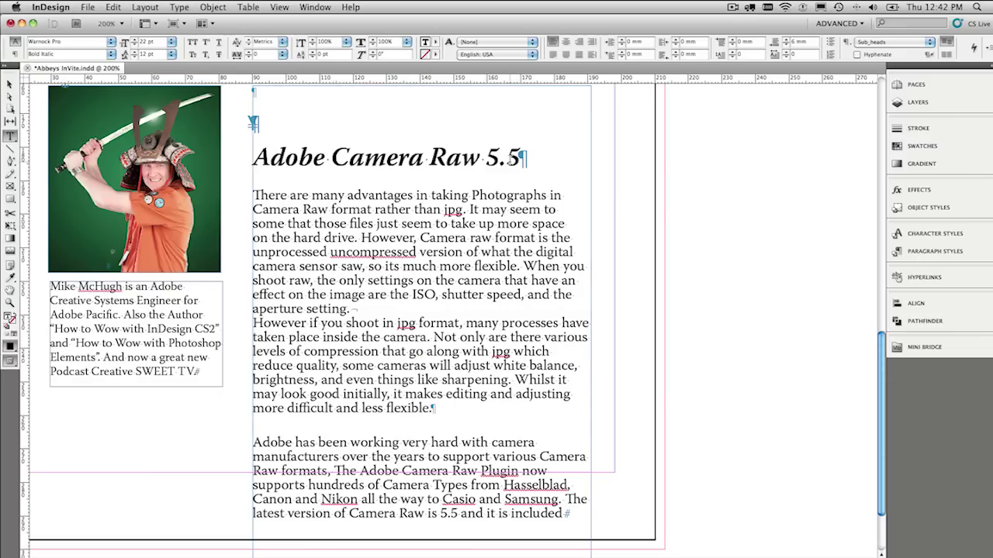
drag(507, 158, 518, 159)
key(alt+super+Up)
key(alt+shift+Up)
key(alt+shift+Down)
key(alt+shift+Down)
key(alt+shift+Down)
key(alt+shift+Down)
key(alt+shift+Up)
key(alt+shift+Up)
key(alt+shift+Up)
key(alt+shift+Up)
key(alt+shift+Up)
key(alt+shift+Up)
key(alt+shift+Up)
key(alt+shift+Down)
key(alt+shift+Down)
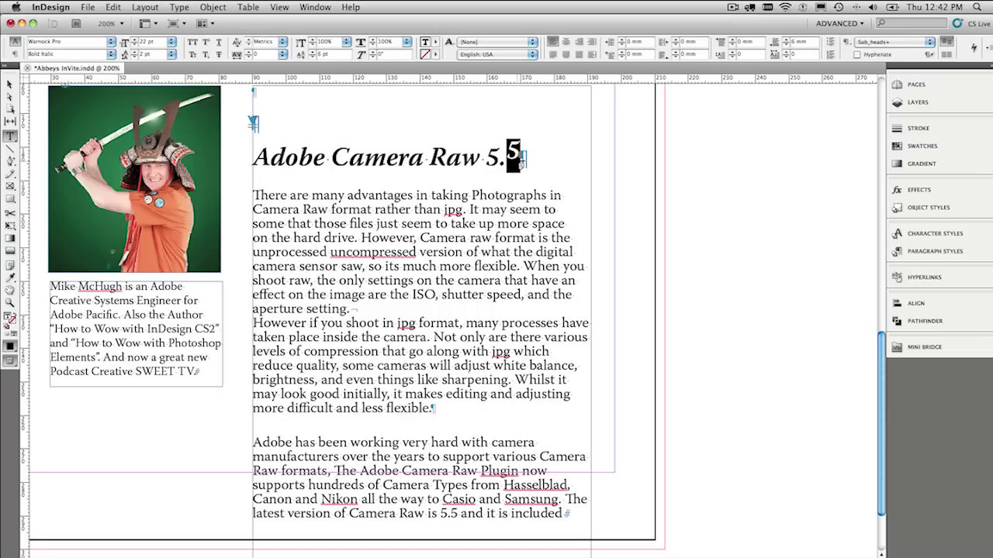
Step: Adjust the baseline shift of the heading's raised "5" further up and down in keyboard increments
key(alt+shift+Up)
key(alt+shift+Up)
key(alt+shift+Up)
key(alt+shift+Up)
key(alt+shift+Down)
key(alt+shift+Down)
key(alt+shift+Down)
key(alt+shift+Down)
key(super+alt+shift+equal)
key(super+alt+shift+equal)
key(super+shift+equal)
Step: Add a small indent before "There are many advantages" and insert an Indent to Here character to align the paragraph's following lines
click(255, 193)
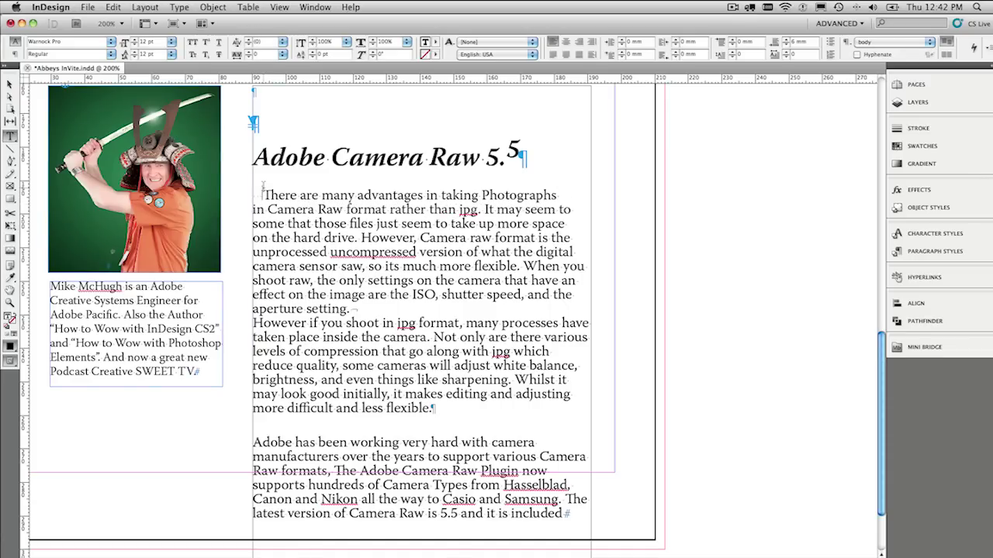
key(super+backslash)
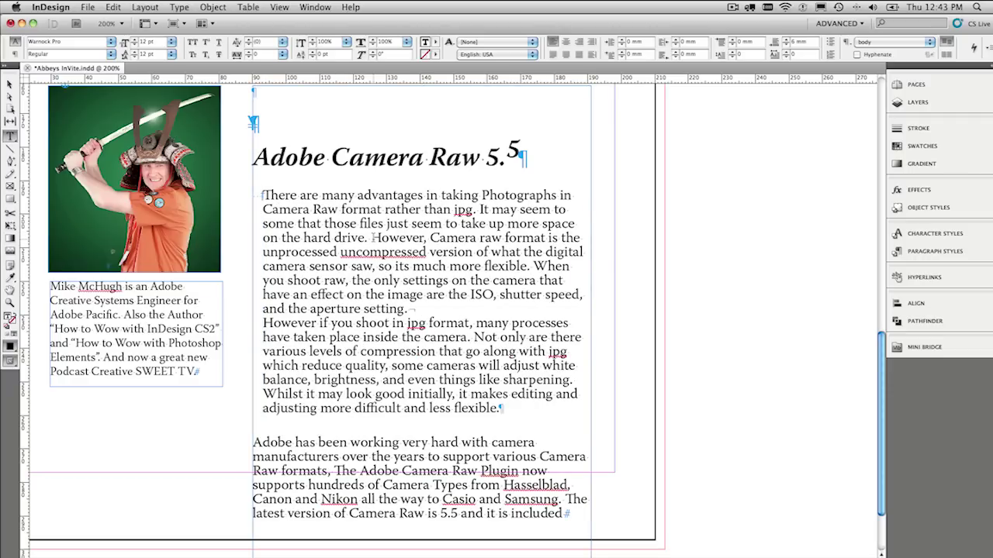
Step: Open Quick Apply and close it without applying anything
key(super+Return)
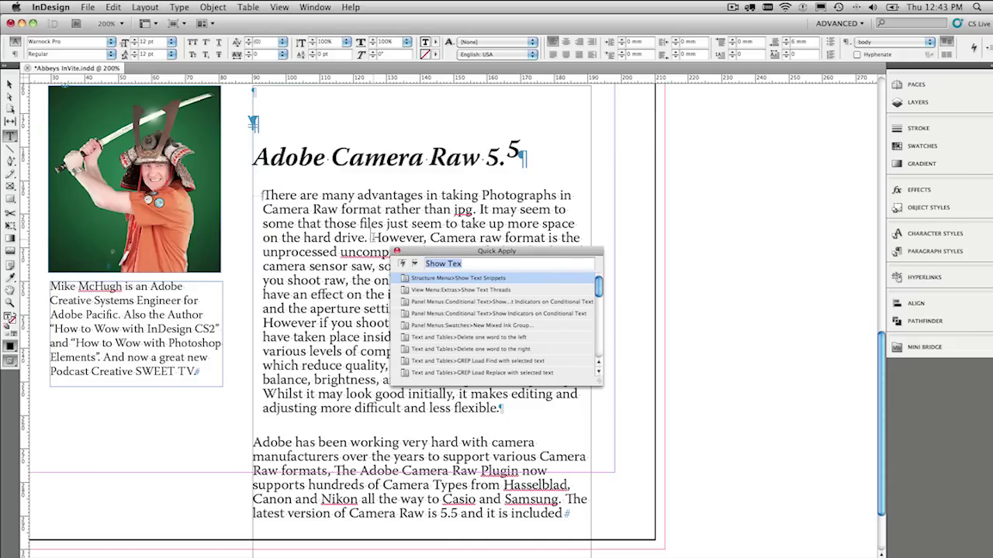
click(396, 252)
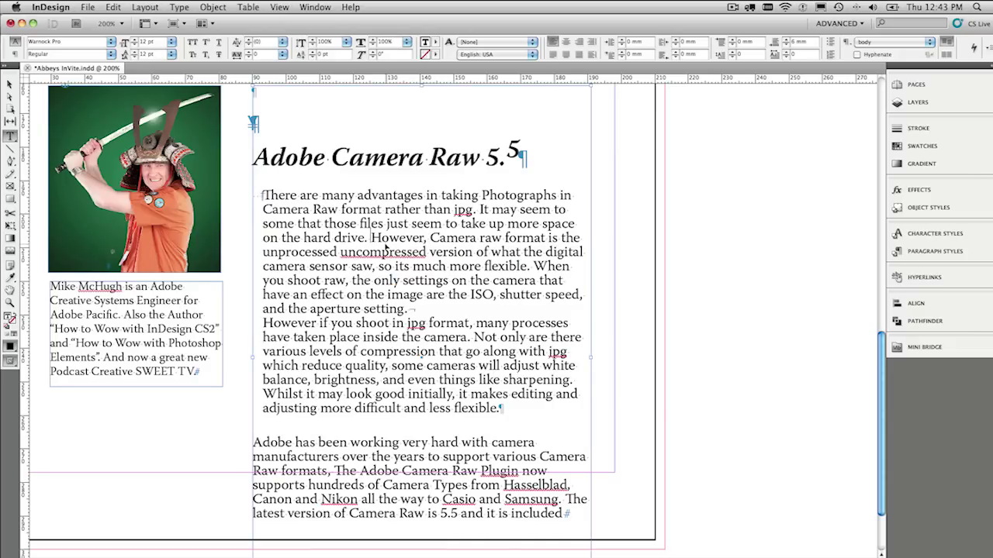
Step: Insert an Indent to Here character before "However, Camera raw format" to align the lines that follow with that word
key(super+backslash)
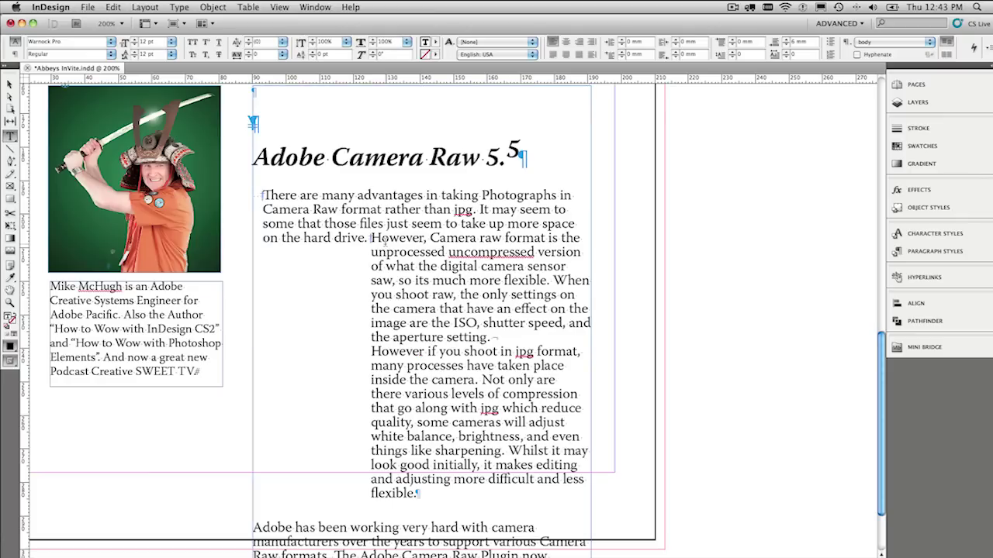
key(Escape)
Step: Switch the page to Preview mode with nothing selected and examine the Roller Party invitation up close at 150%
key(super+0)
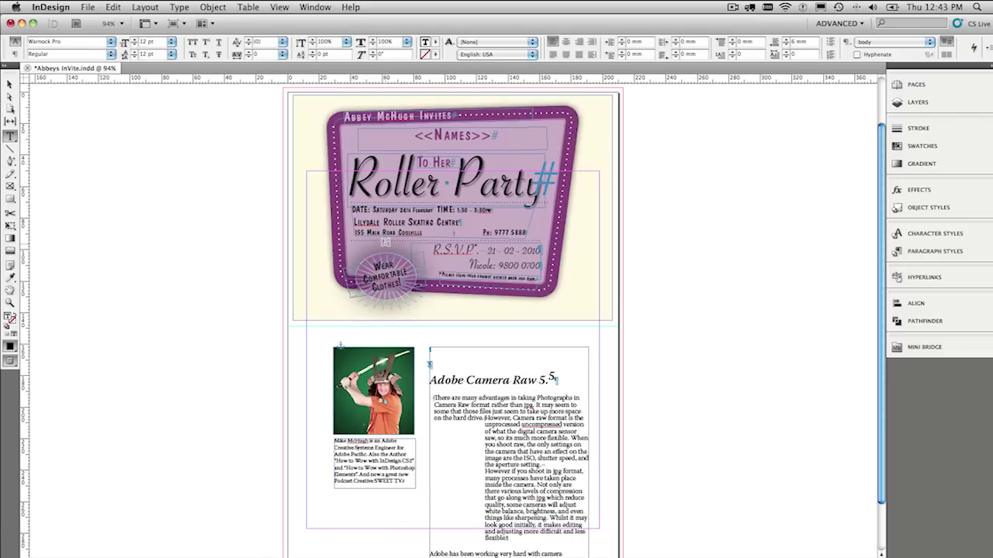
click(10, 83)
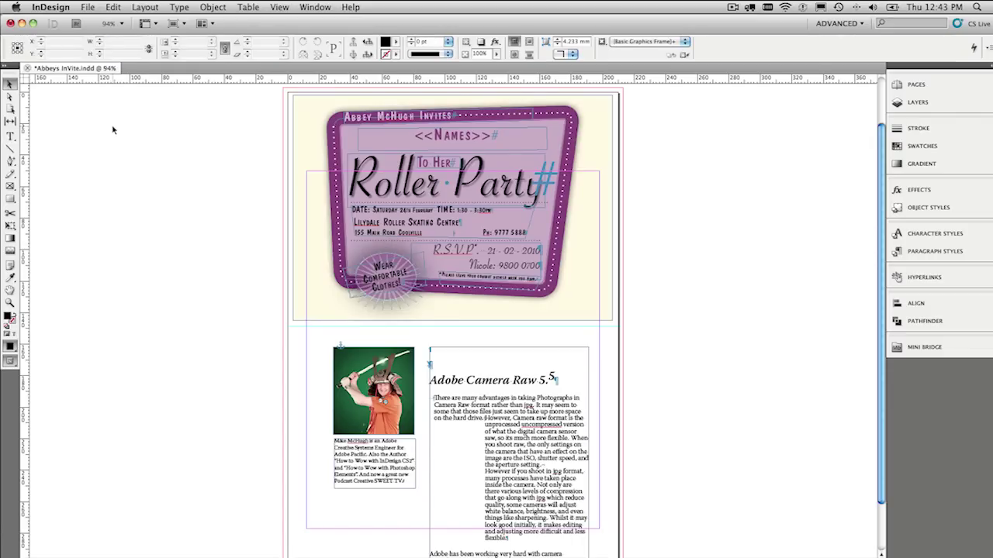
key(w)
click(337, 180)
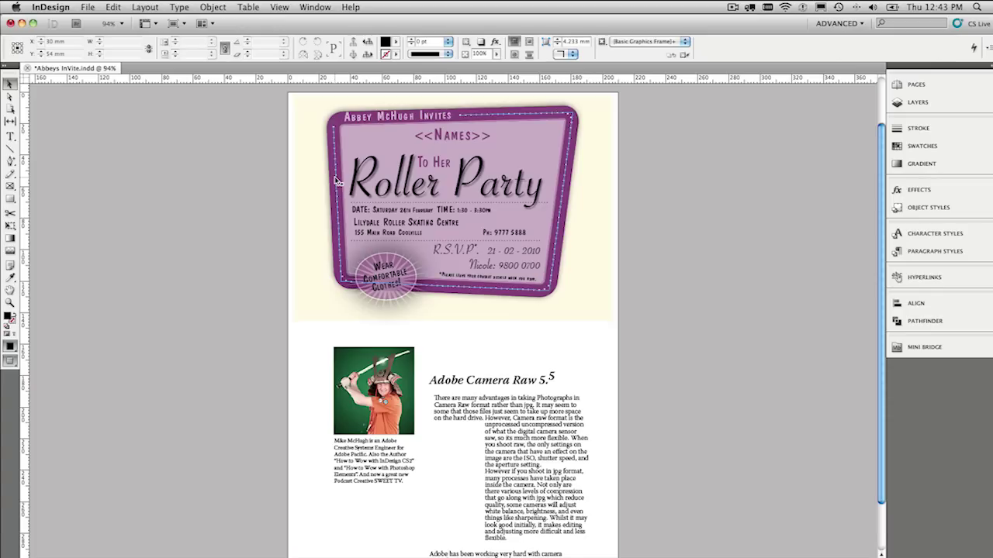
click(308, 180)
key(super+equal)
key(super+equal)
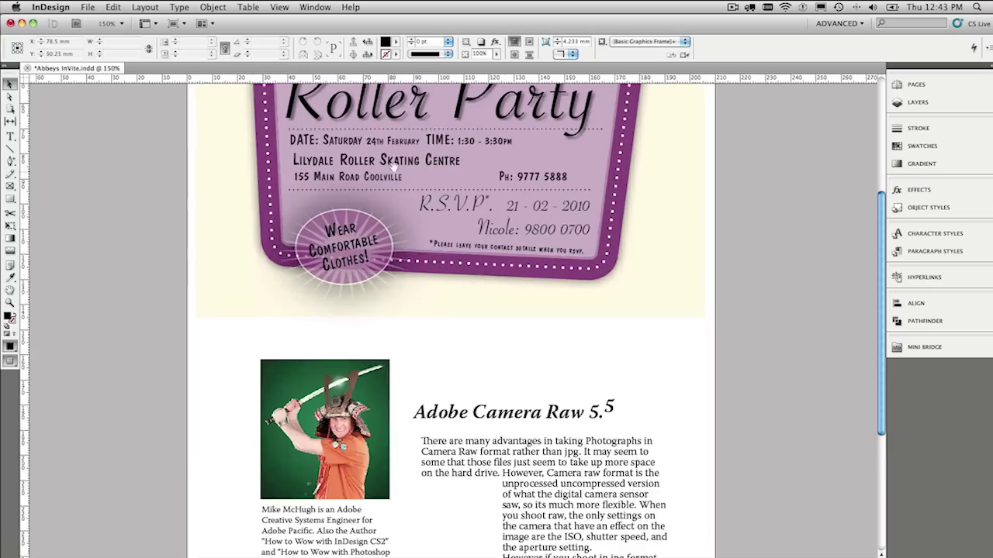
drag(393, 164, 389, 290)
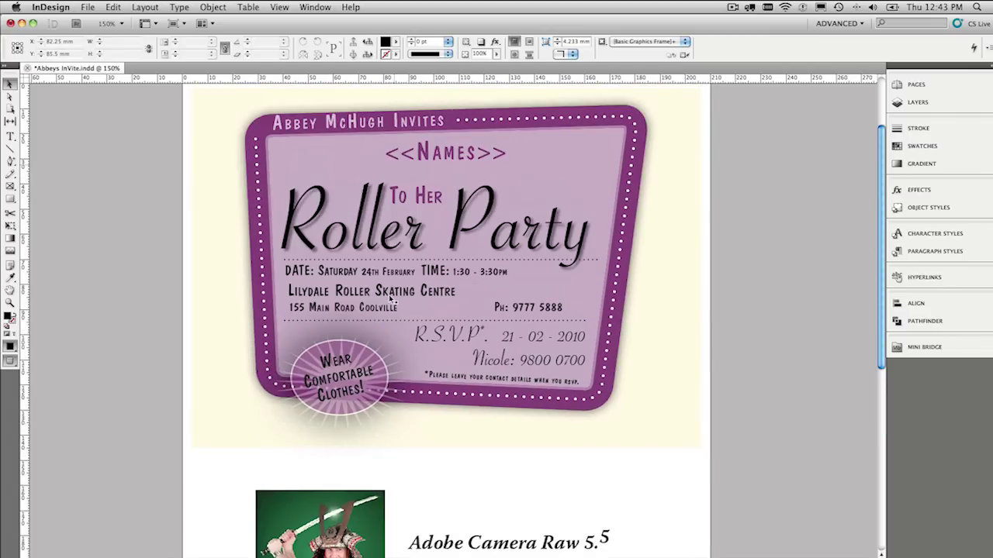